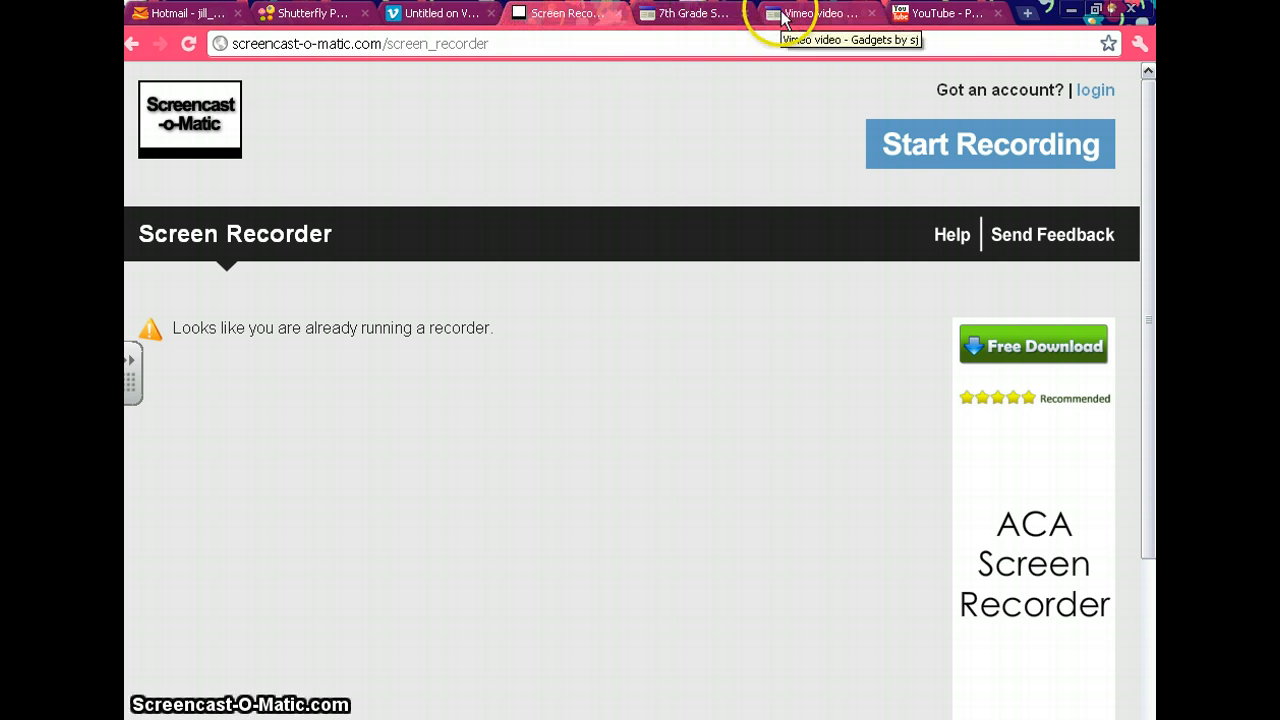
Review the open Untitled video page, the 7th Grade Sensations site page and the Vimeo video gadget page, returning to Vimeo.
{"action": "left_click", "coordinate": [458, 16]}
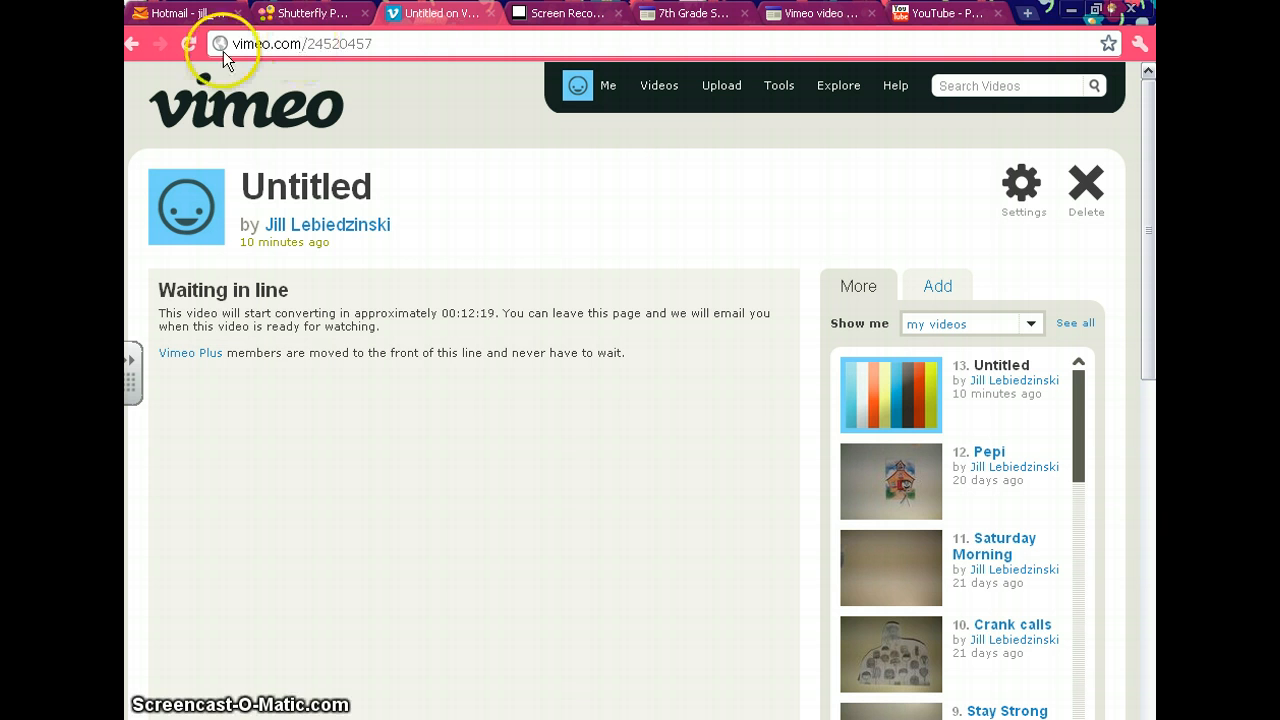
{"action": "left_click", "coordinate": [678, 16]}
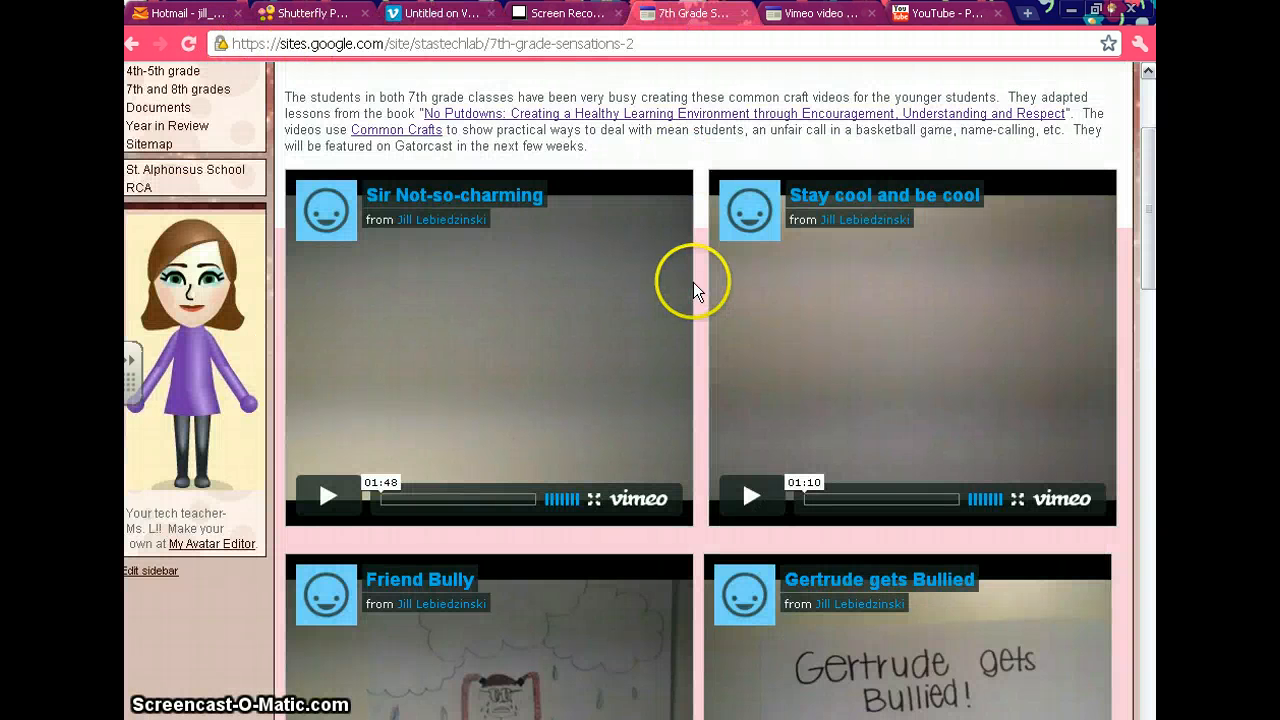
{"action": "left_click", "coordinate": [800, 14]}
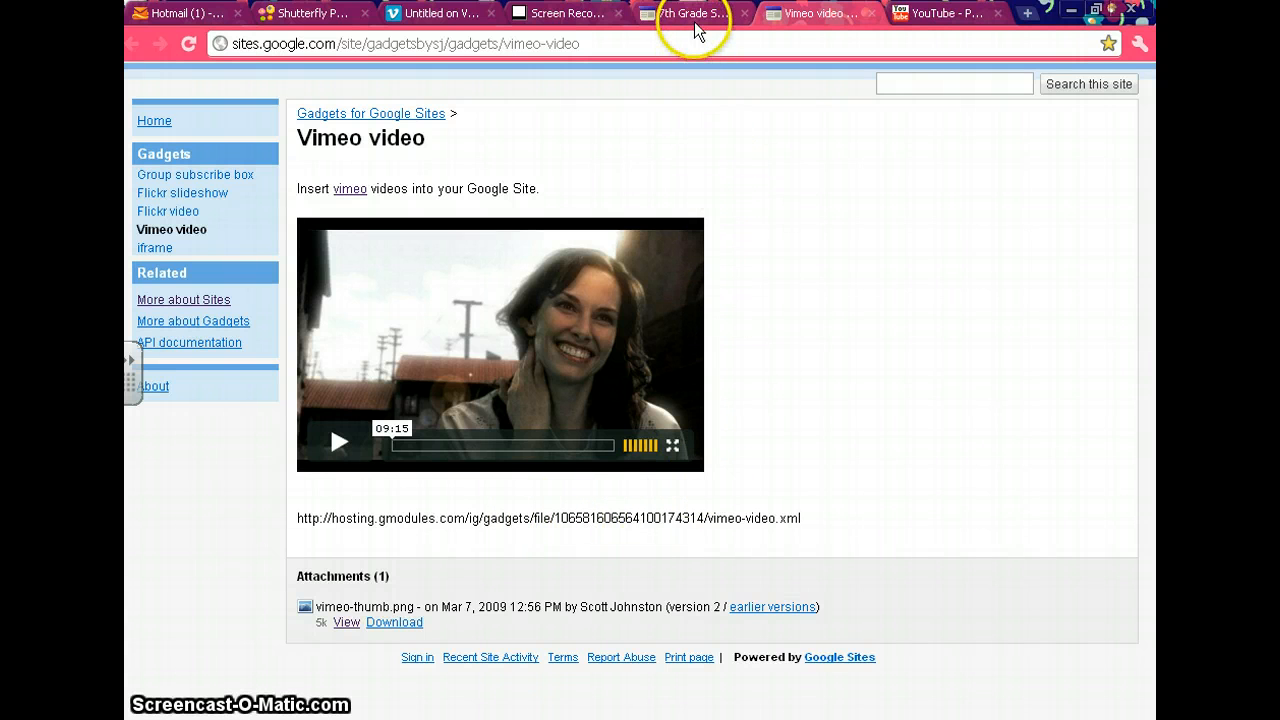
{"action": "left_click", "coordinate": [461, 16]}
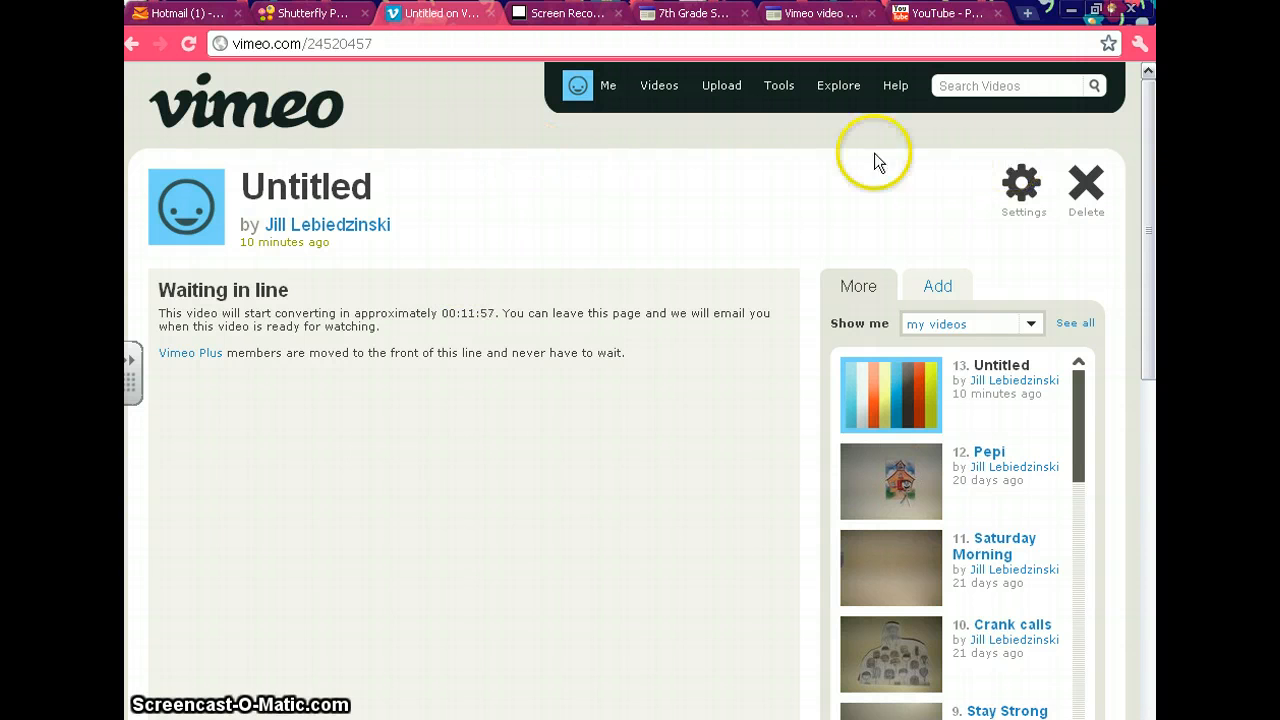
Log out of Vimeo and log back in with the account e-mail and password.
{"action": "mouse_move", "coordinate": [628, 100]}
{"action": "left_click", "coordinate": [598, 236]}
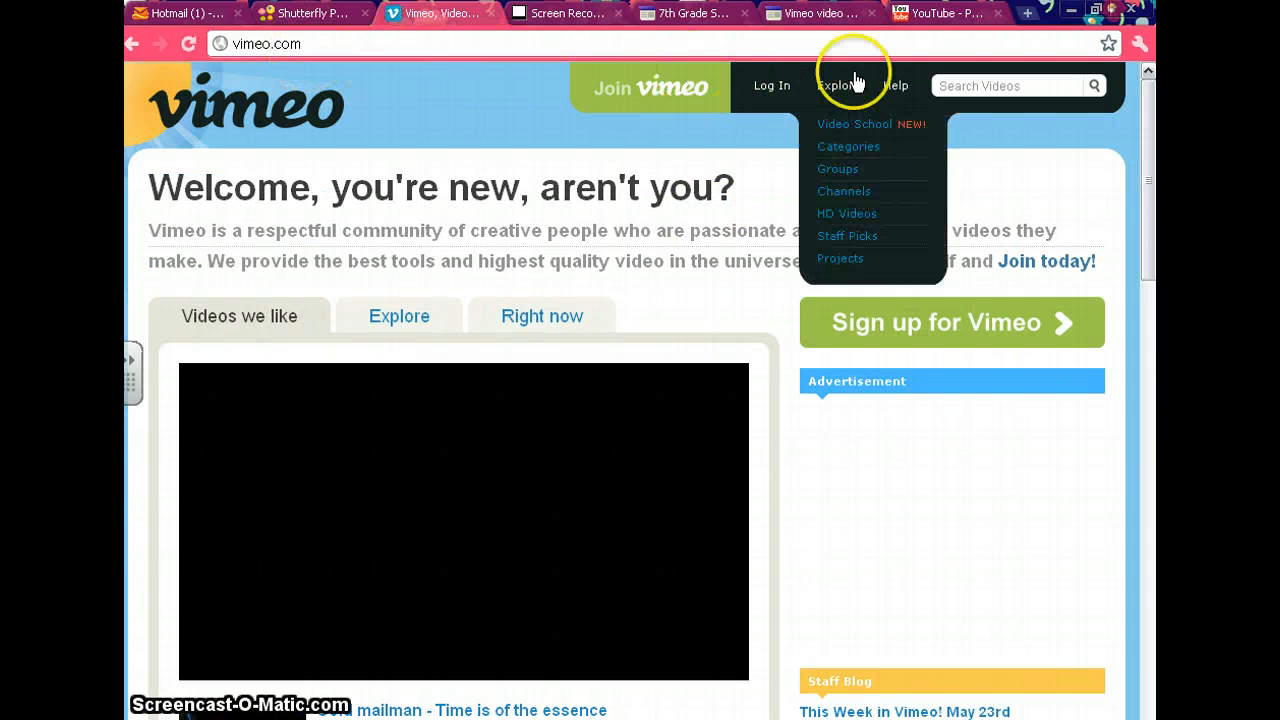
{"action": "left_click", "coordinate": [768, 86]}
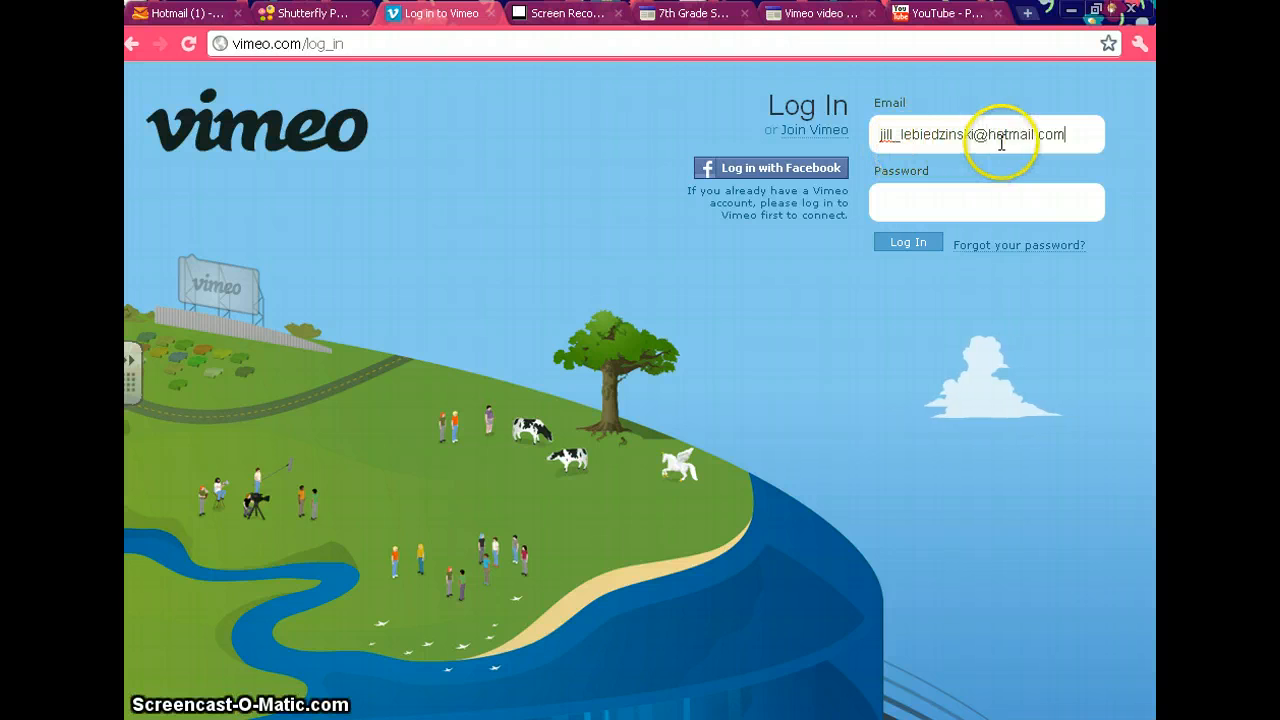
{"action": "left_click", "coordinate": [1022, 190]}
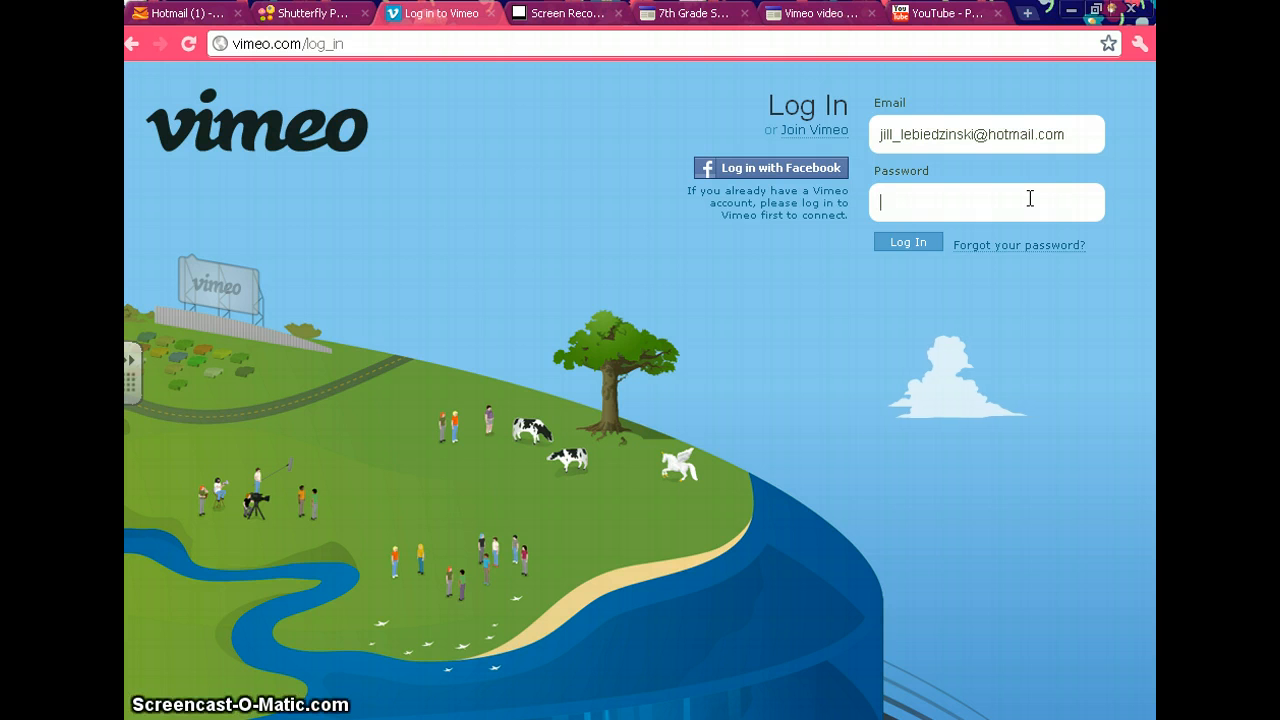
{"action": "type", "text": "******"}
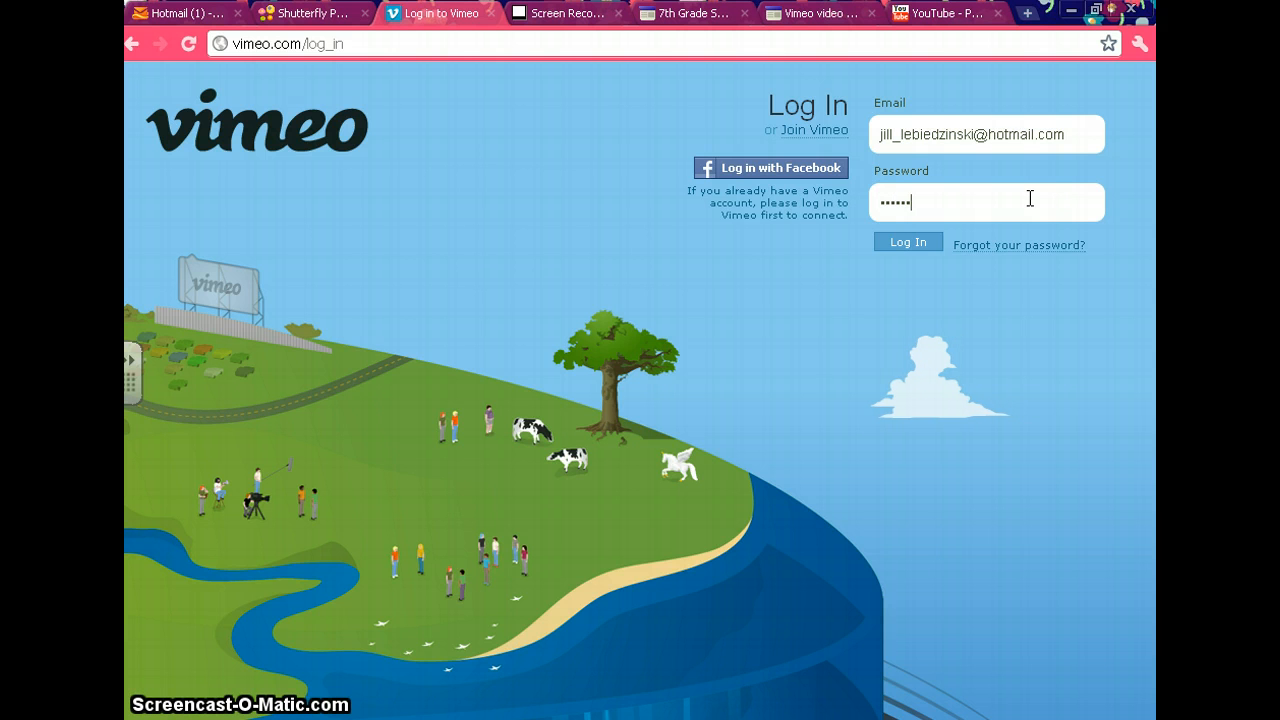
{"action": "type", "text": "***"}
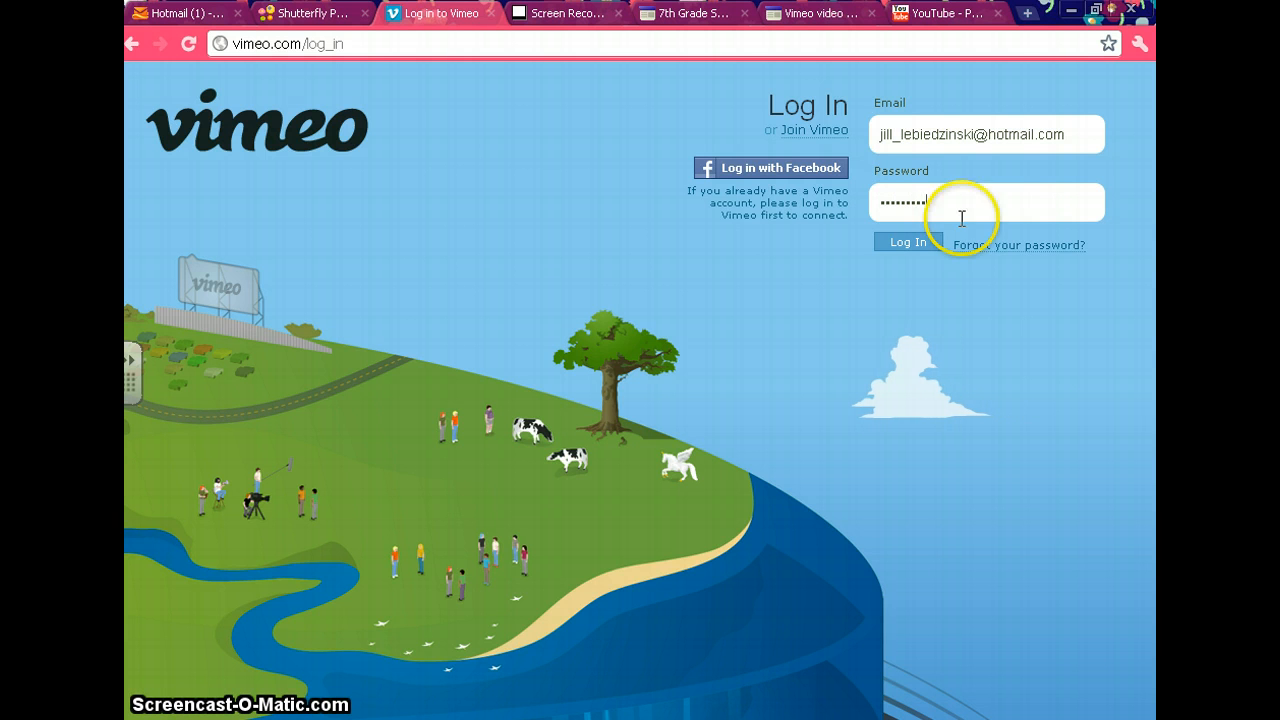
{"action": "left_click", "coordinate": [932, 246]}
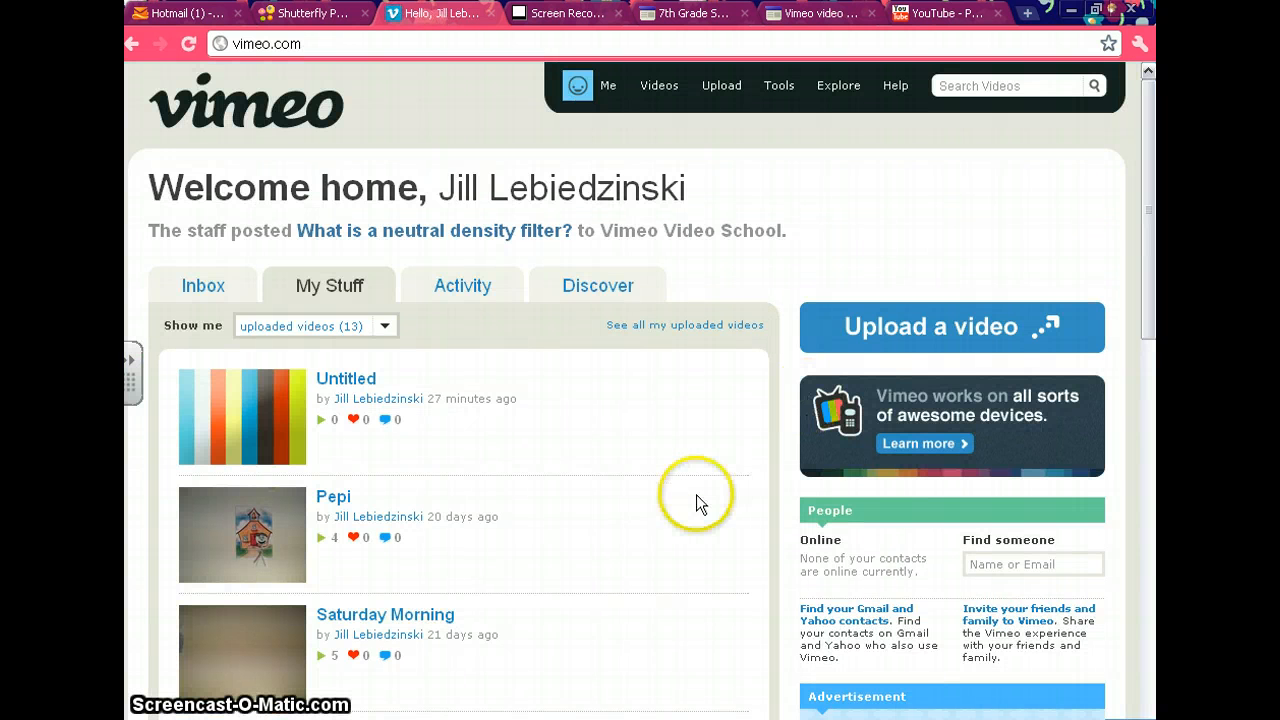
Look through the uploaded videos in My Stuff, including the newest Untitled video.
{"action": "scroll", "coordinate": [1143, 301], "scroll_direction": "down", "scroll_amount": 1}
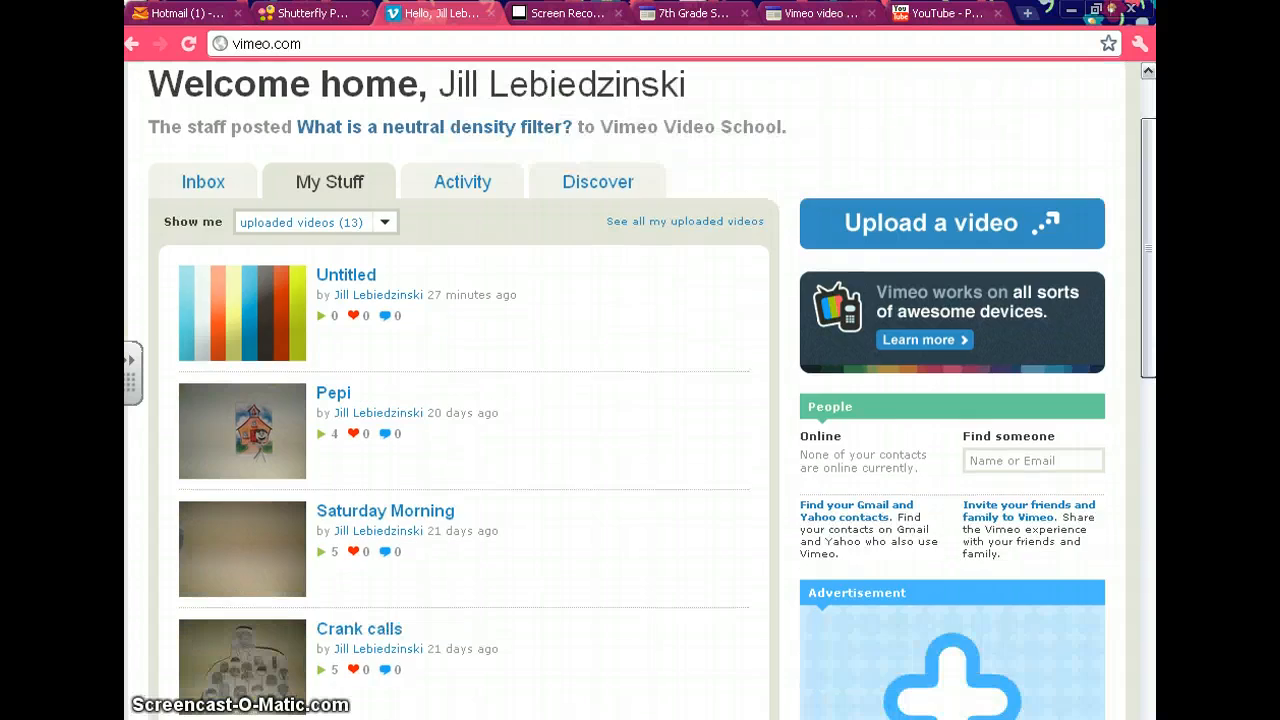
{"action": "scroll", "coordinate": [1143, 301], "scroll_direction": "down", "scroll_amount": 4}
{"action": "scroll", "coordinate": [497, 625], "scroll_direction": "up", "scroll_amount": 1}
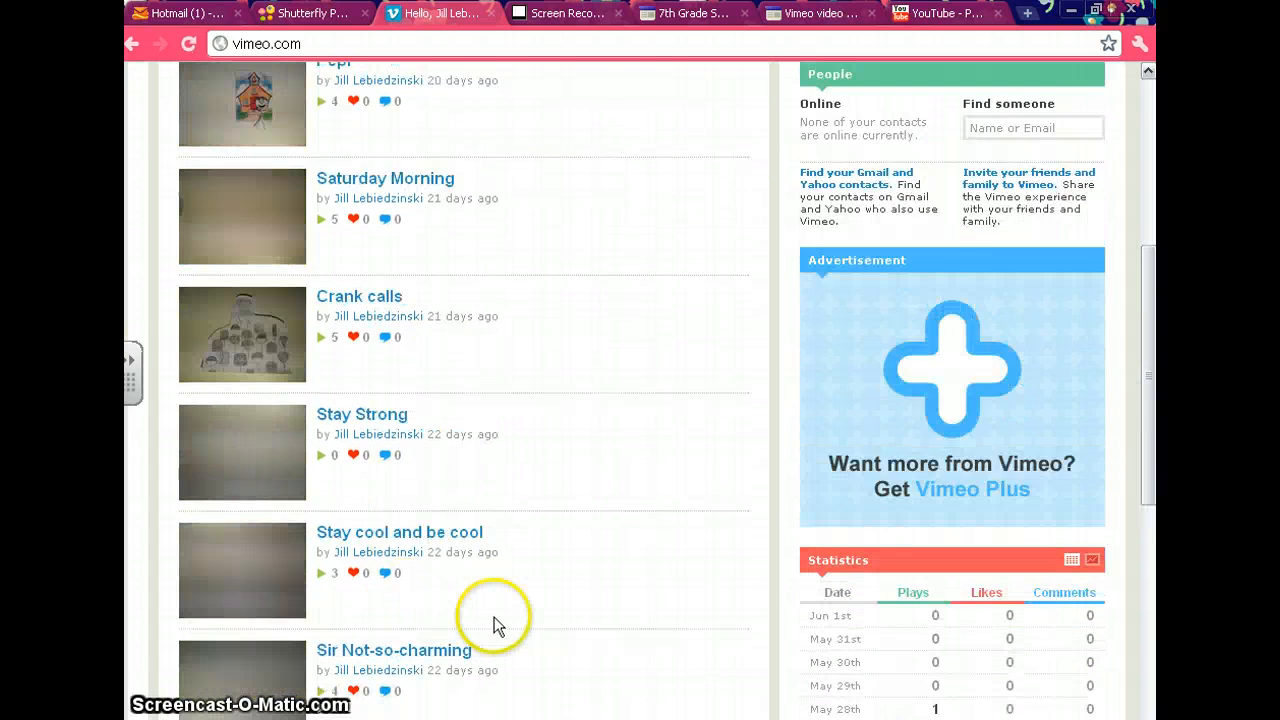
{"action": "scroll", "coordinate": [497, 625], "scroll_direction": "up", "scroll_amount": 3}
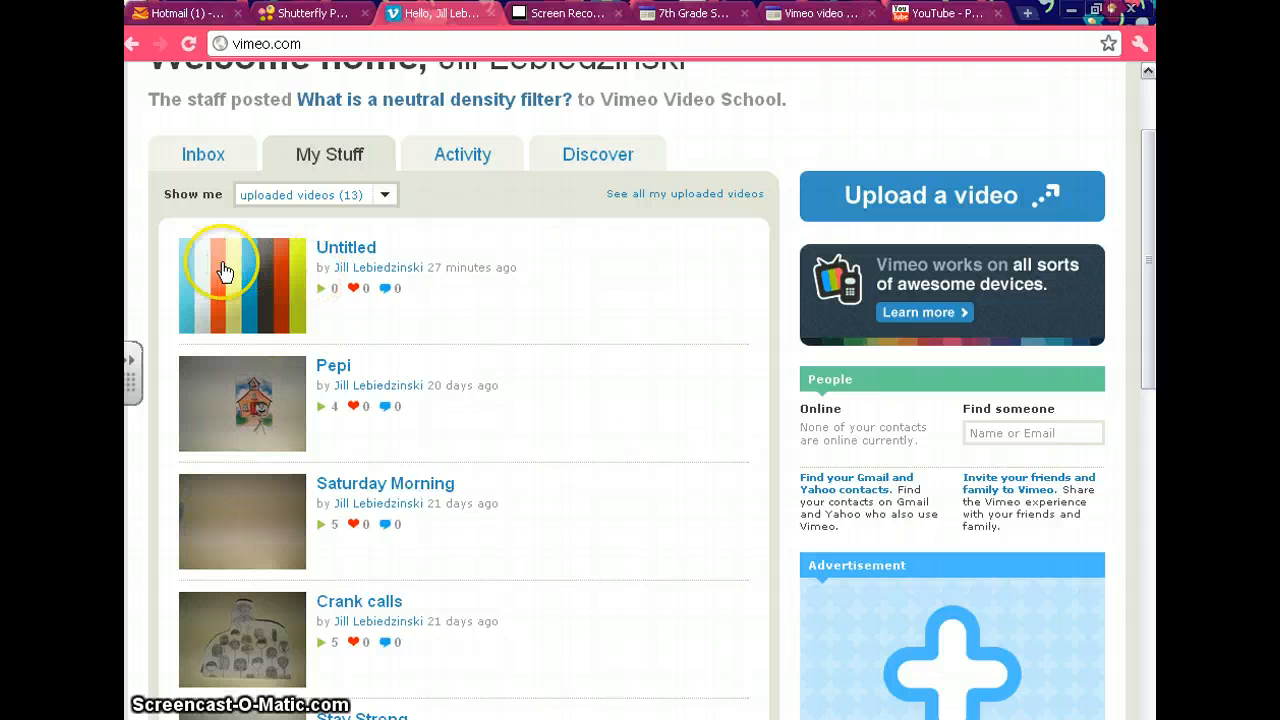
{"action": "left_click", "coordinate": [267, 283]}
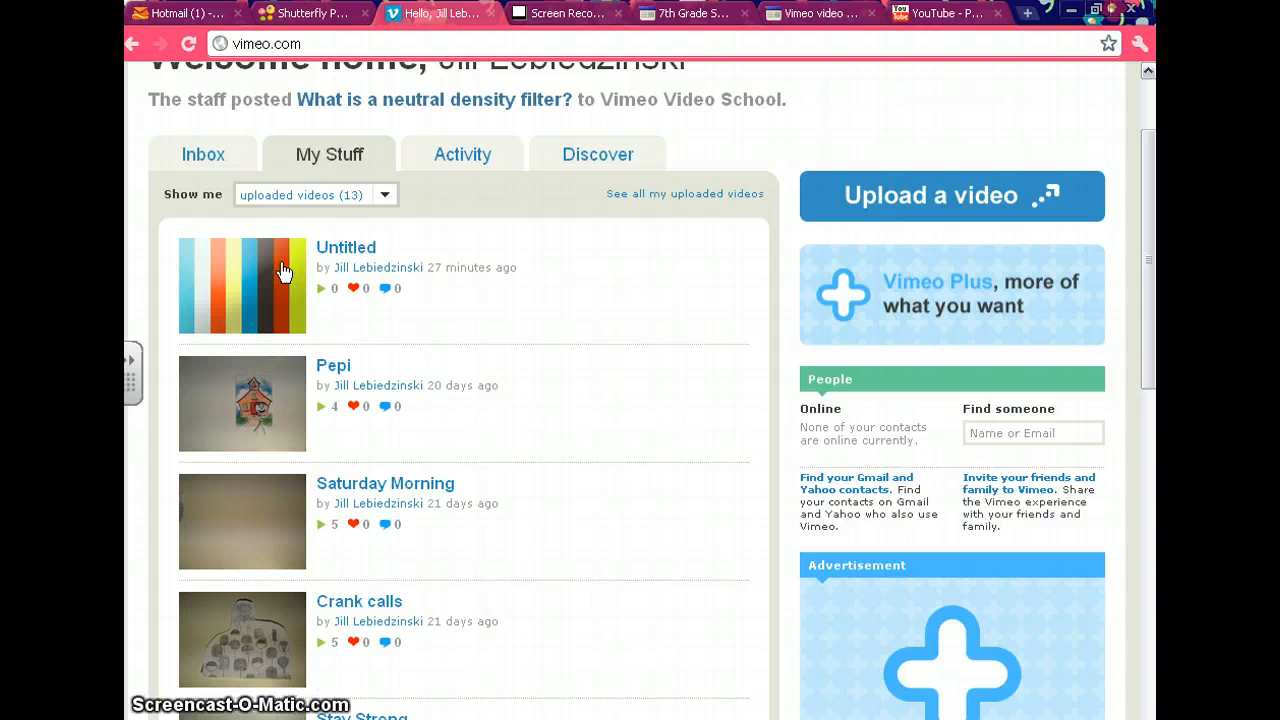
{"action": "left_click", "coordinate": [283, 272]}
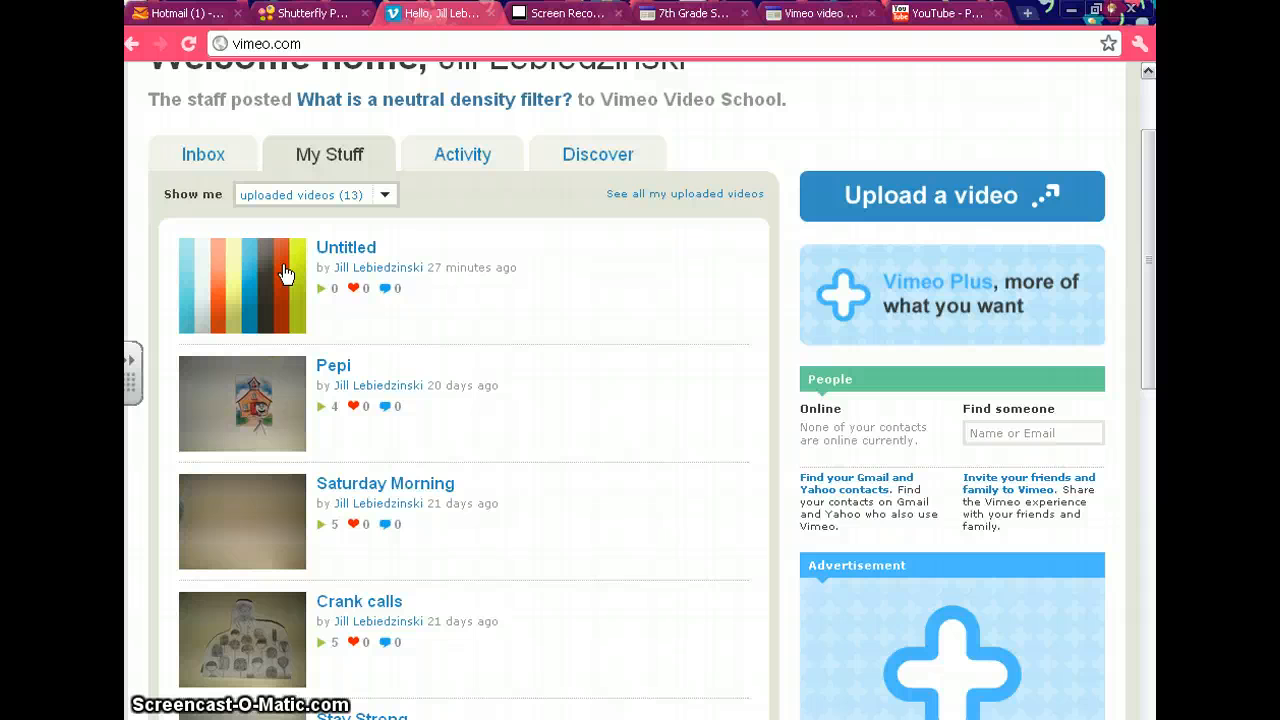
Start a new video upload to Vimeo using the file VID00280 from the Videos folder.
{"action": "left_click", "coordinate": [873, 200]}
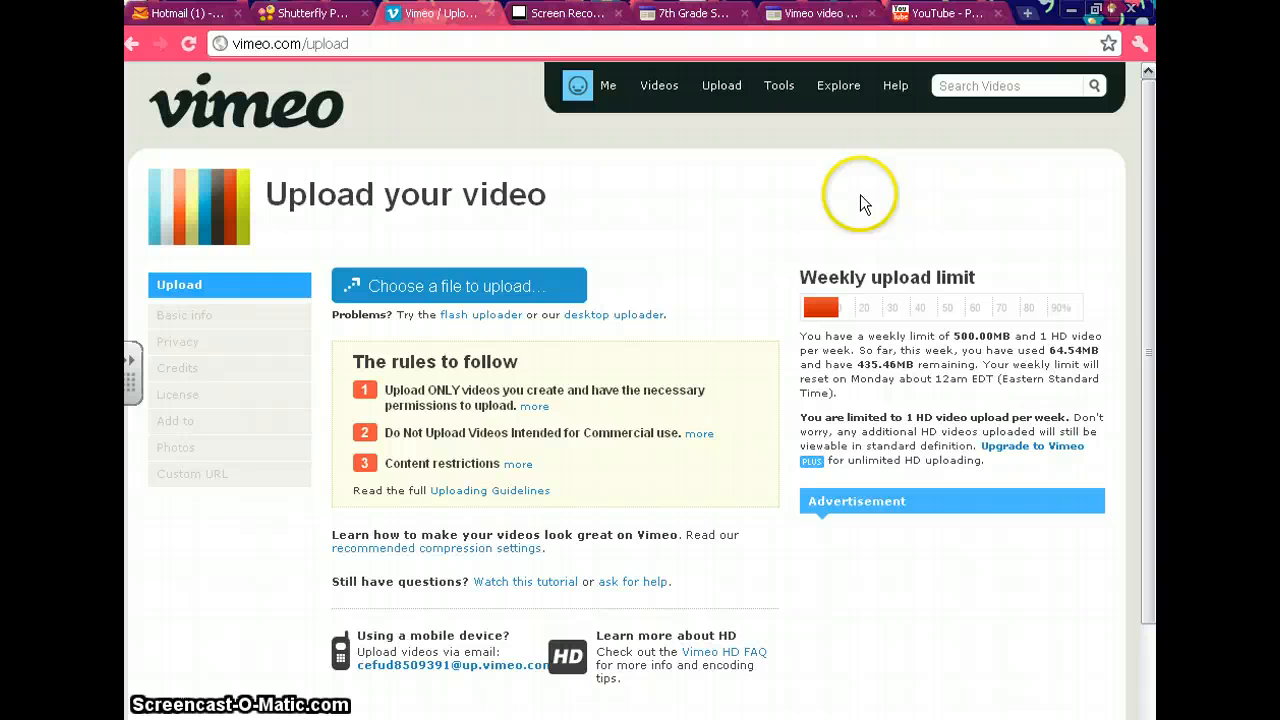
{"action": "left_click", "coordinate": [470, 272]}
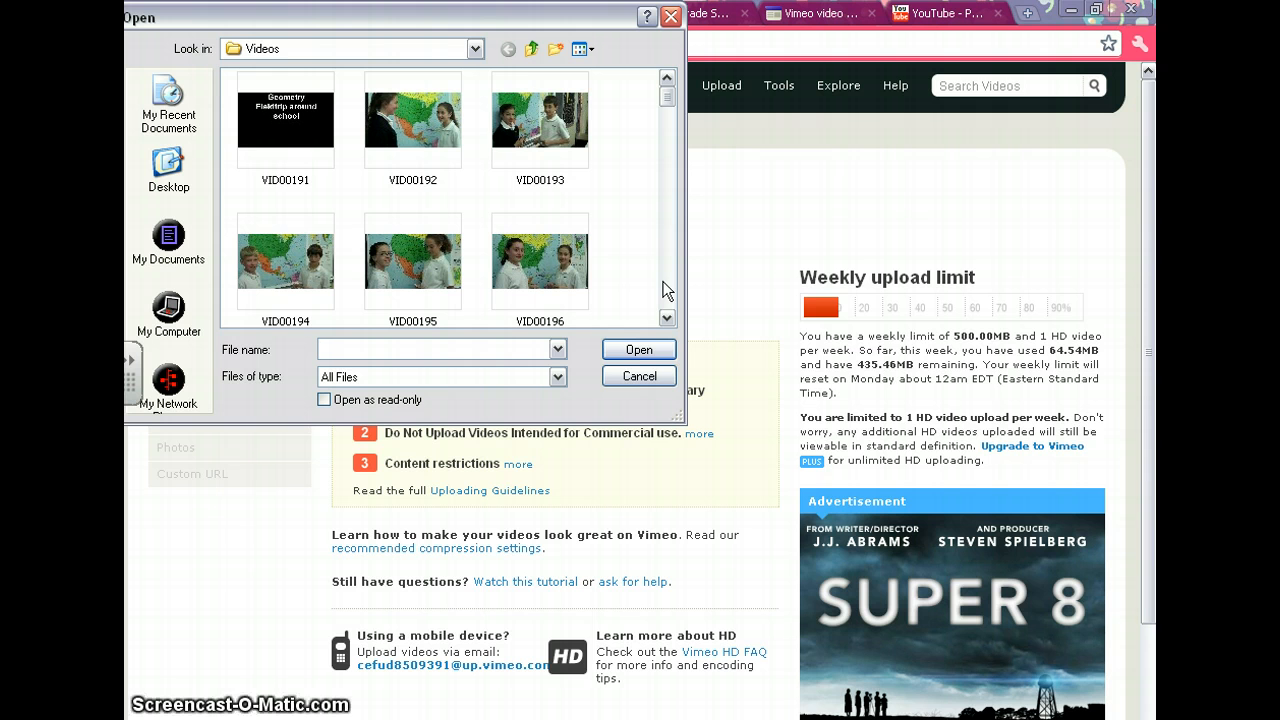
{"action": "left_click", "coordinate": [472, 49]}
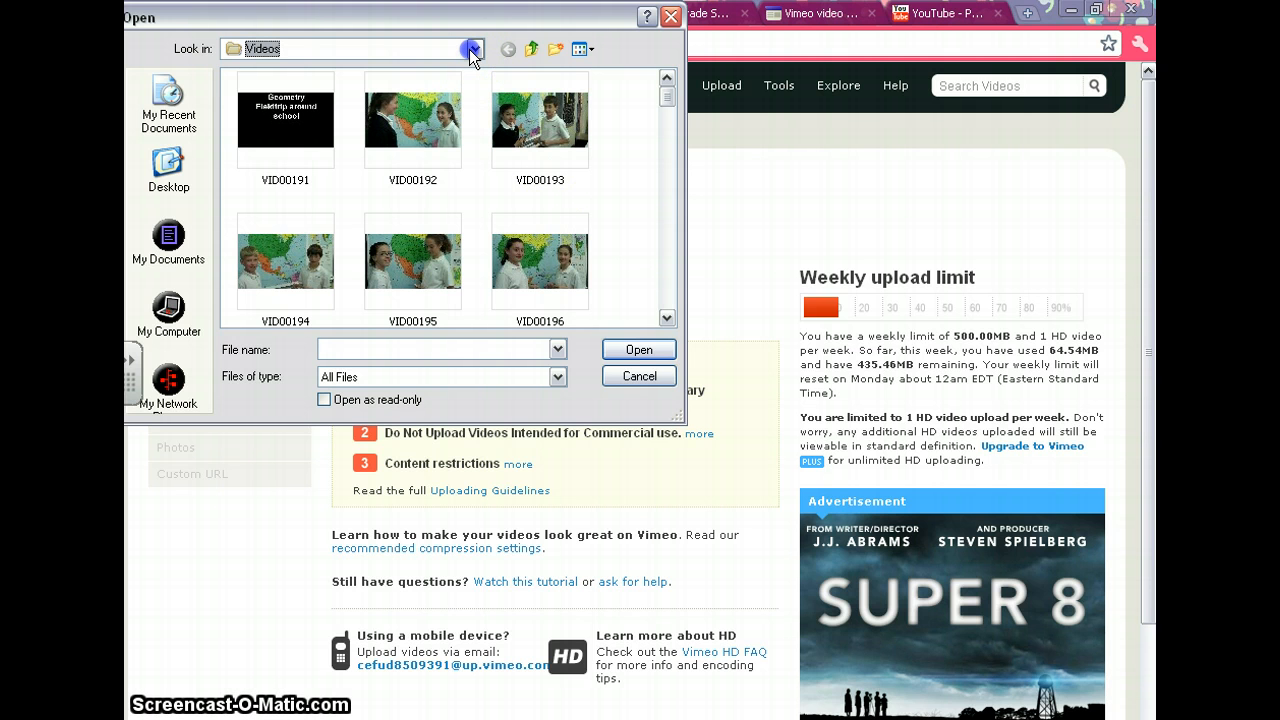
{"action": "left_click", "coordinate": [469, 49]}
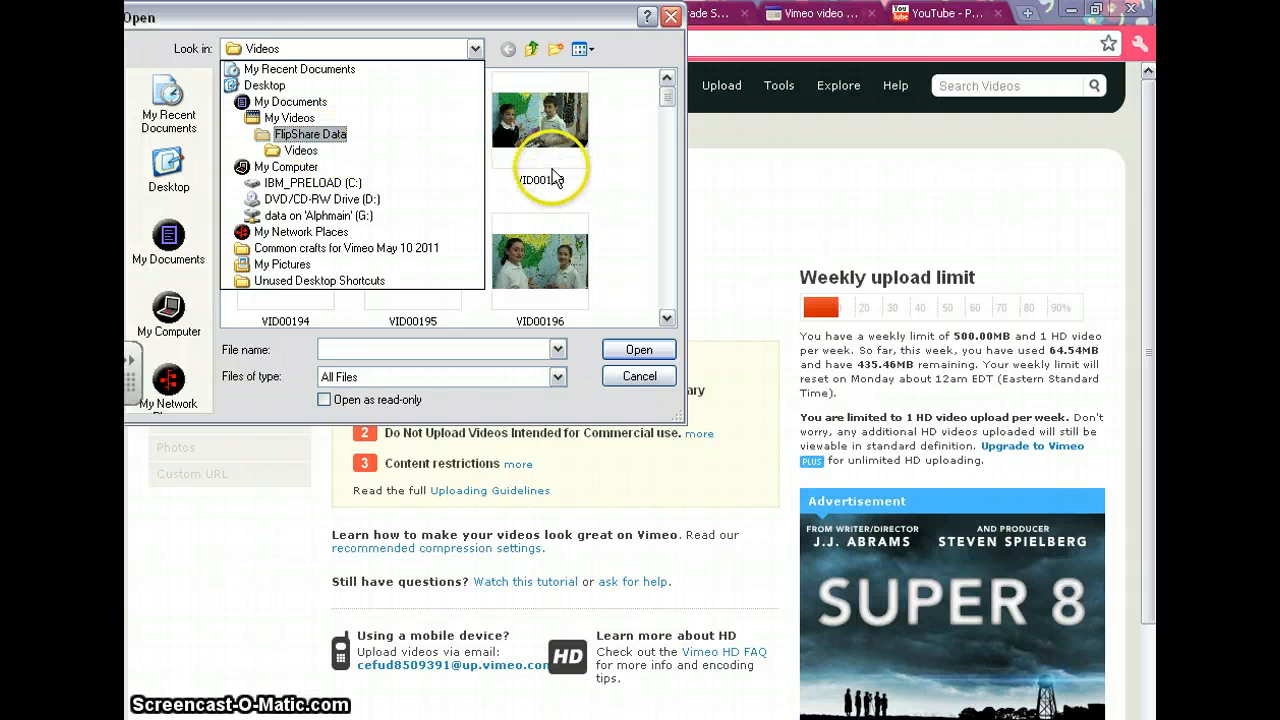
{"action": "left_click", "coordinate": [578, 52]}
{"action": "left_click", "coordinate": [582, 52]}
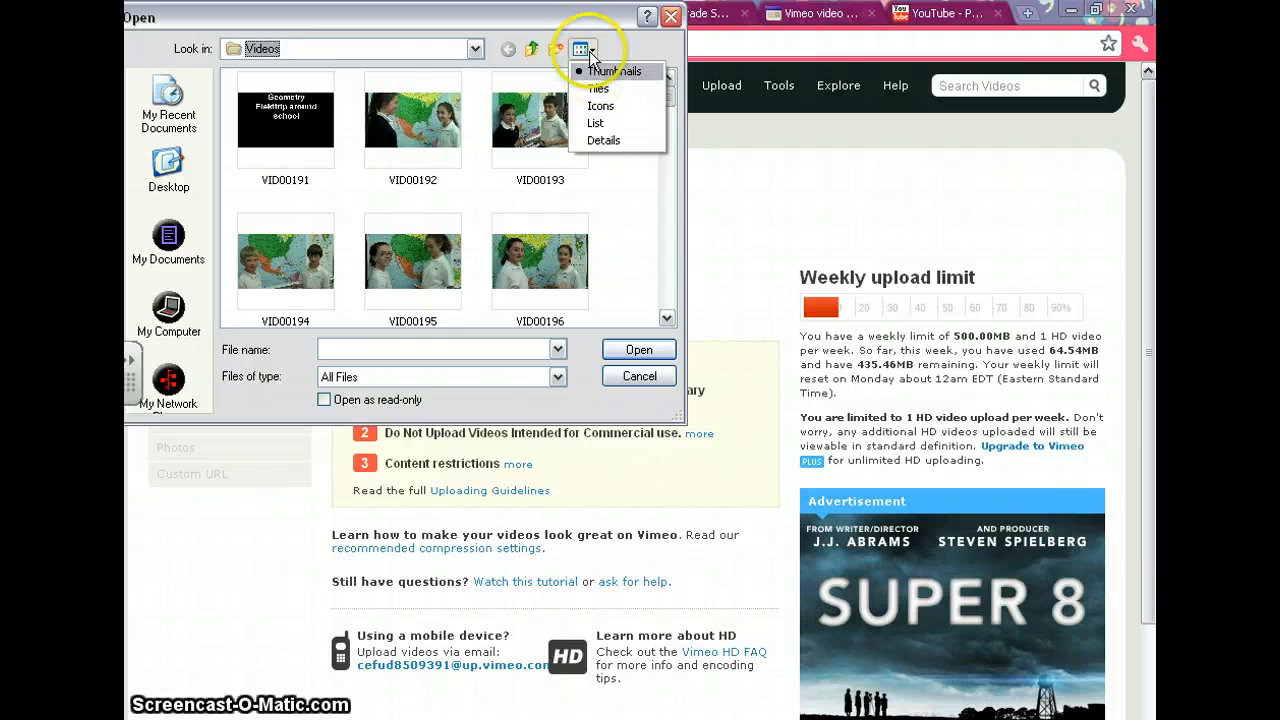
{"action": "left_click", "coordinate": [671, 265]}
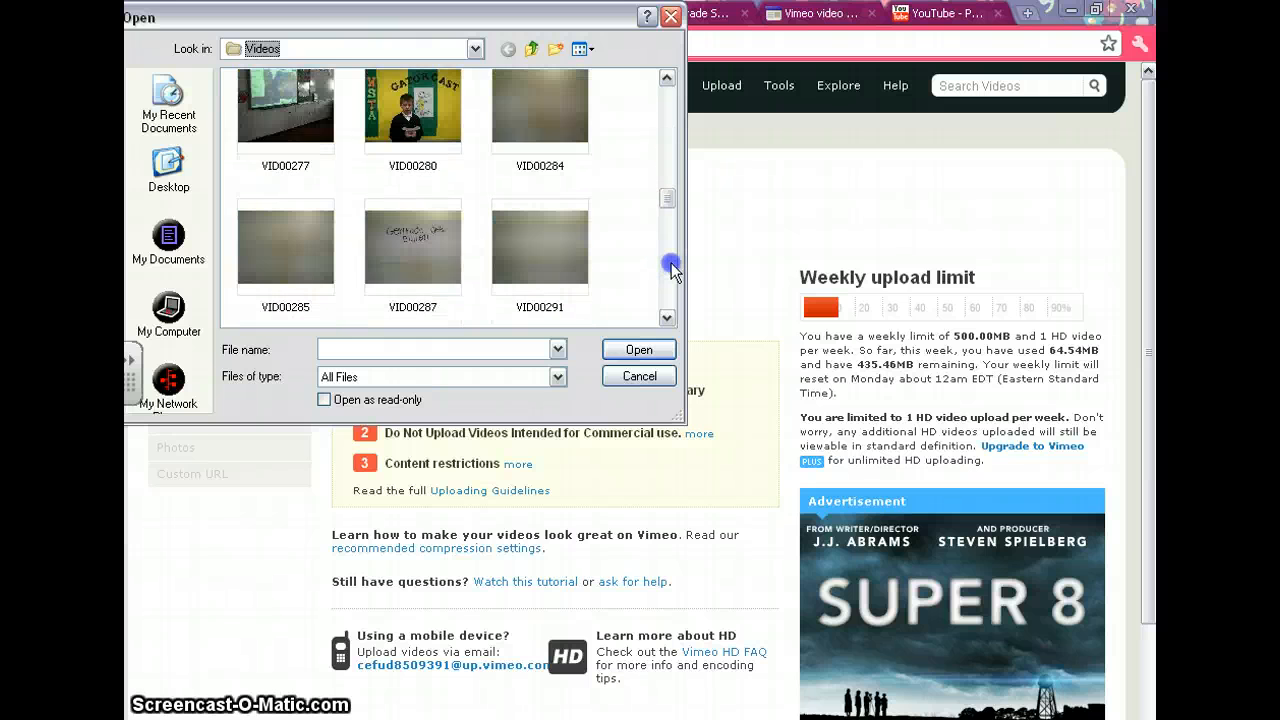
{"action": "left_click", "coordinate": [671, 138]}
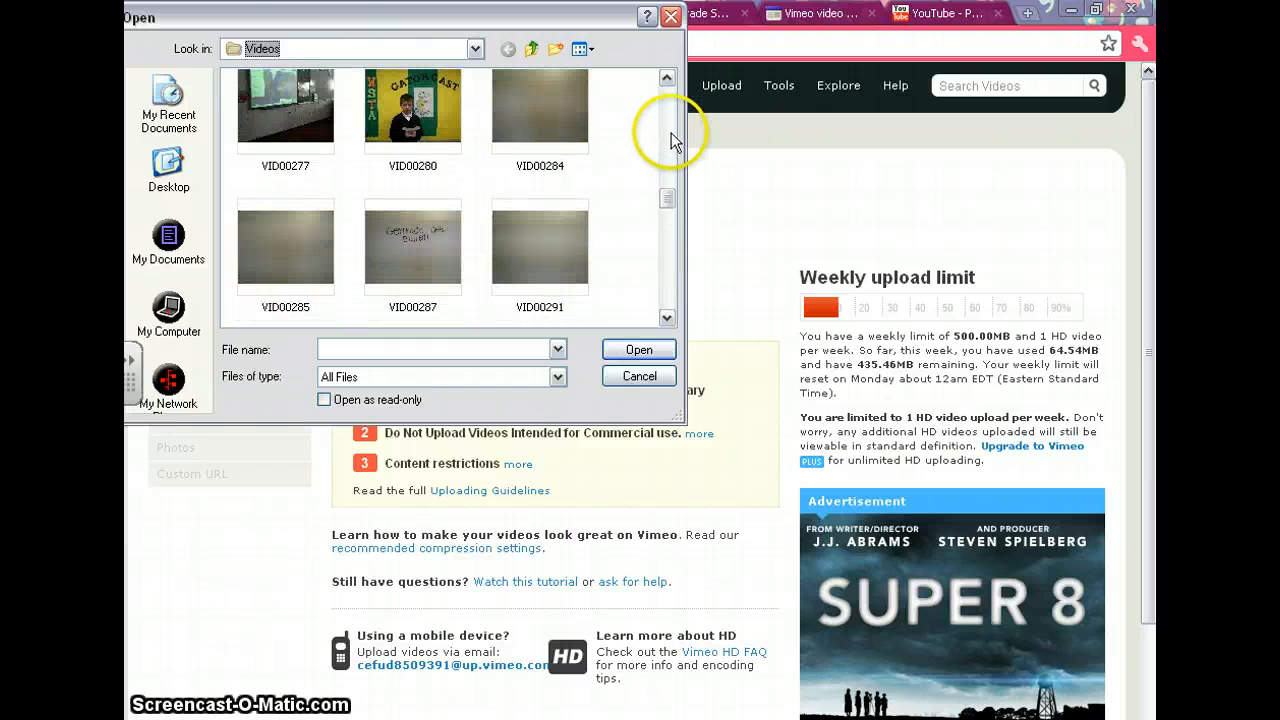
{"action": "left_click", "coordinate": [435, 115]}
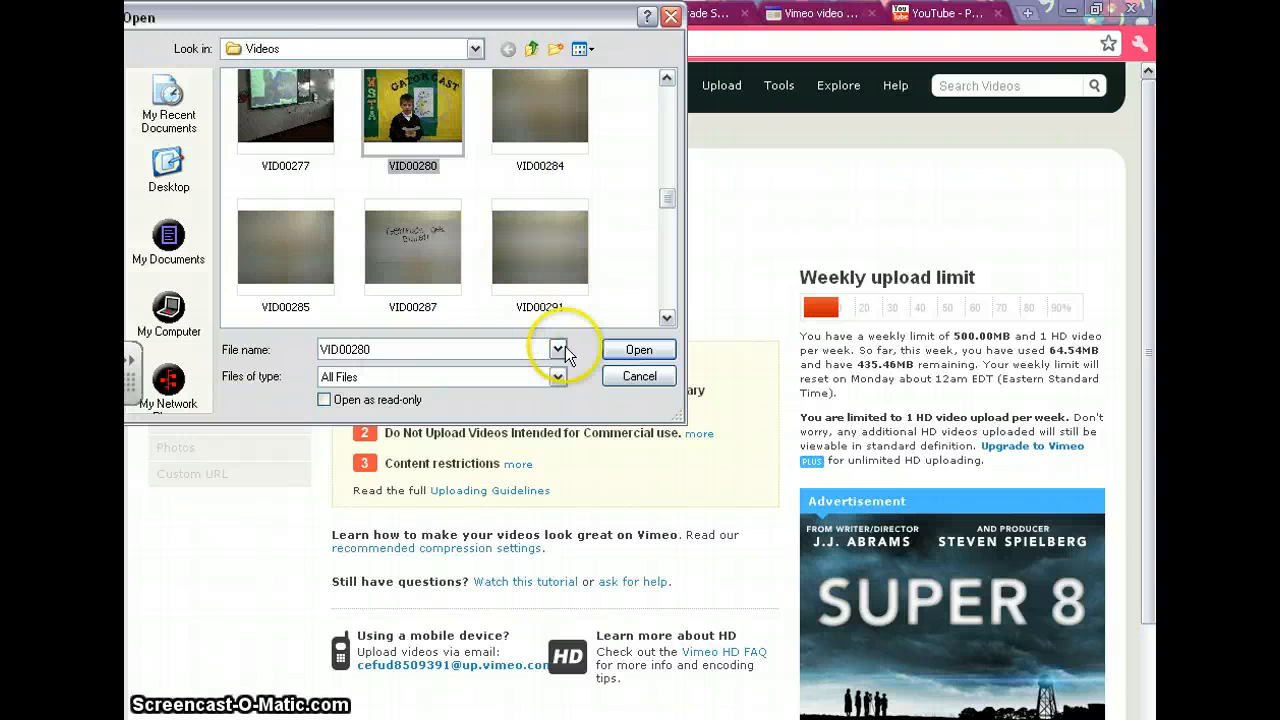
{"action": "left_click", "coordinate": [635, 350]}
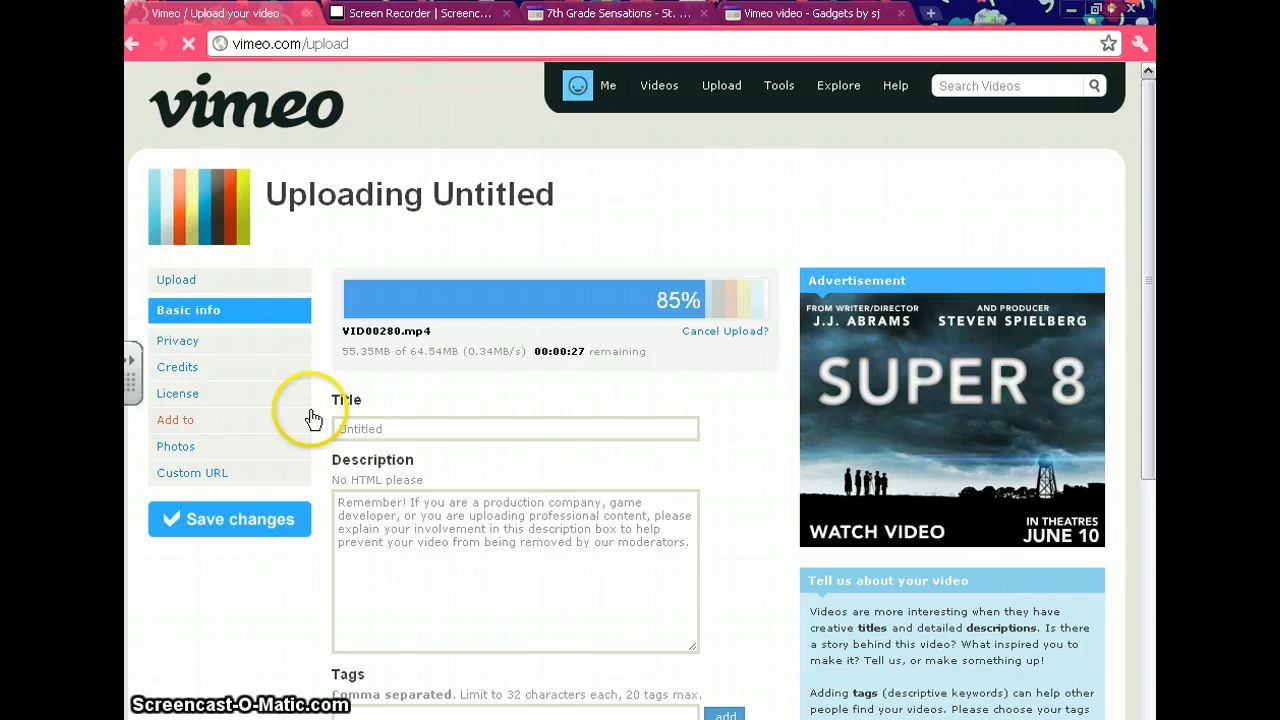
Title the uploading video "Commercial for Technology Night".
{"action": "left_click", "coordinate": [366, 429]}
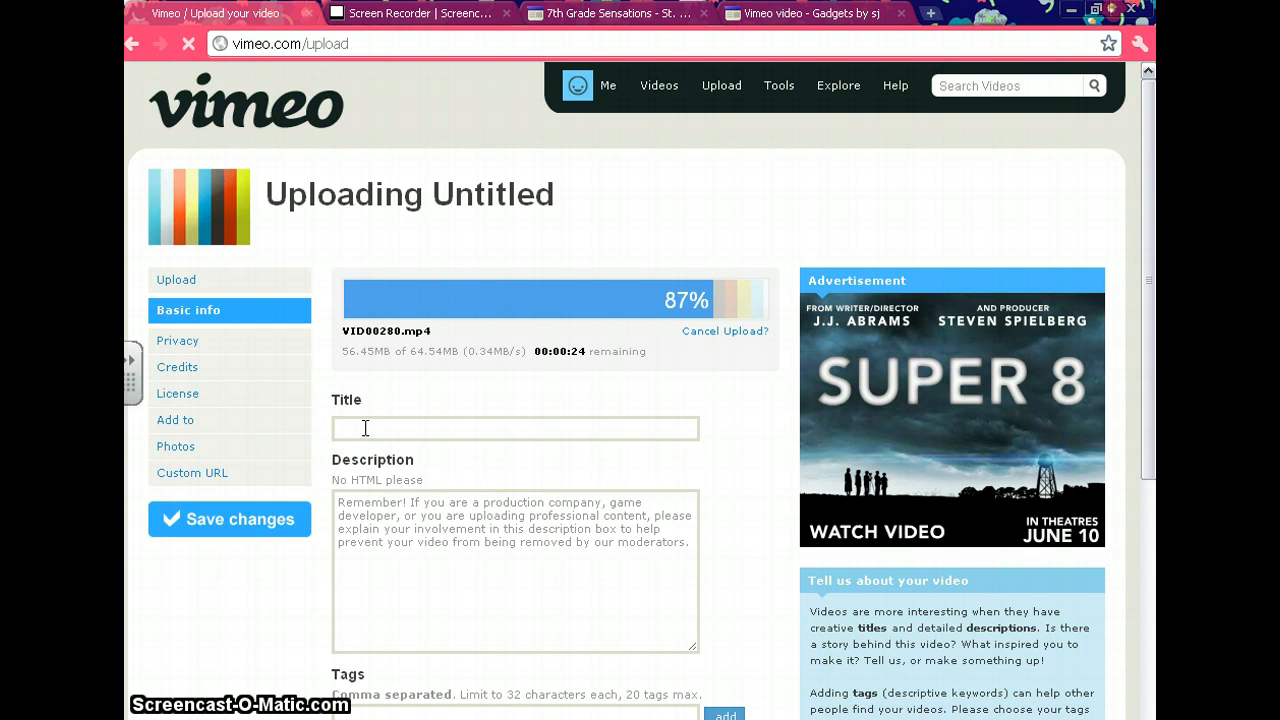
{"action": "type", "text": "Comm"}
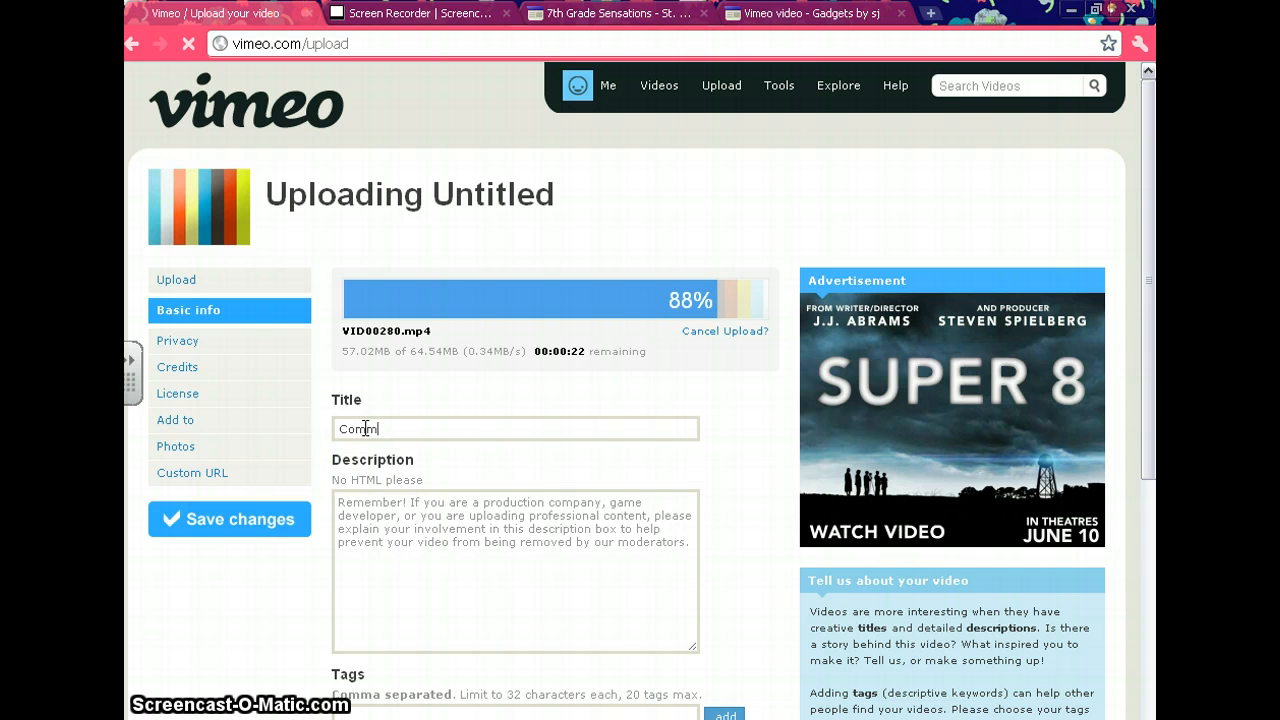
{"action": "type", "text": "ercial"}
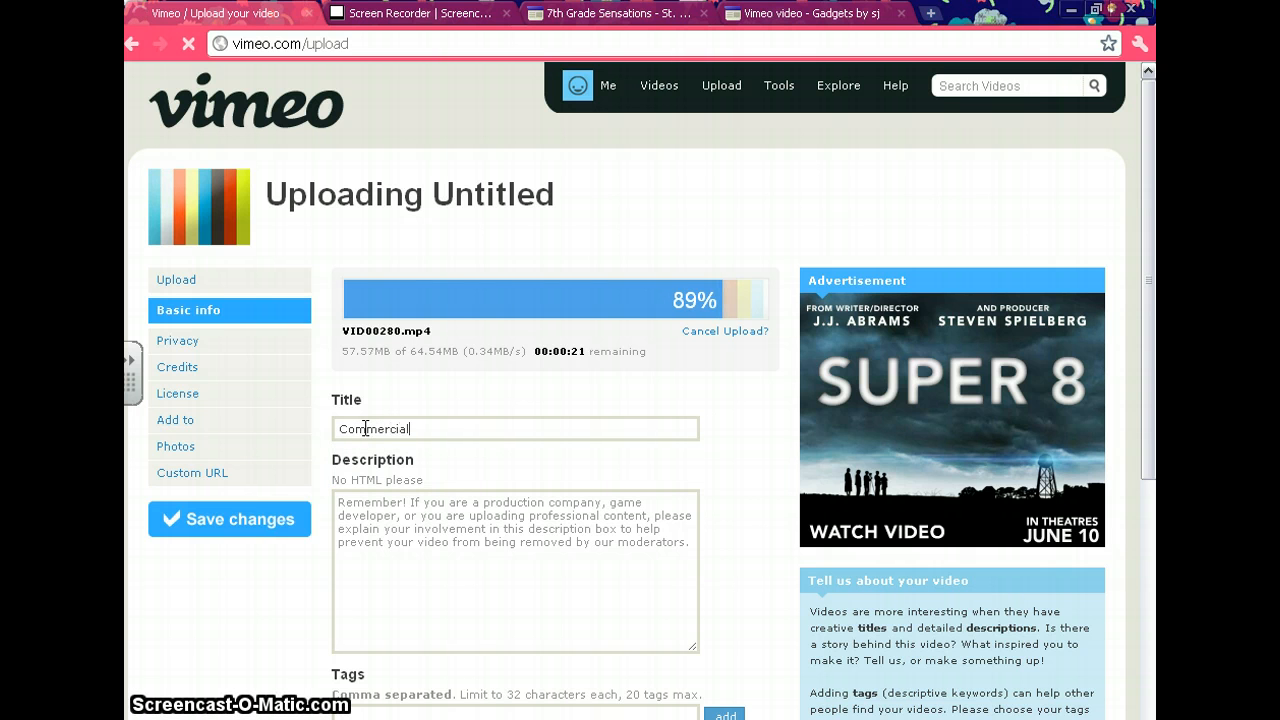
{"action": "type", "text": " for Technology Night"}
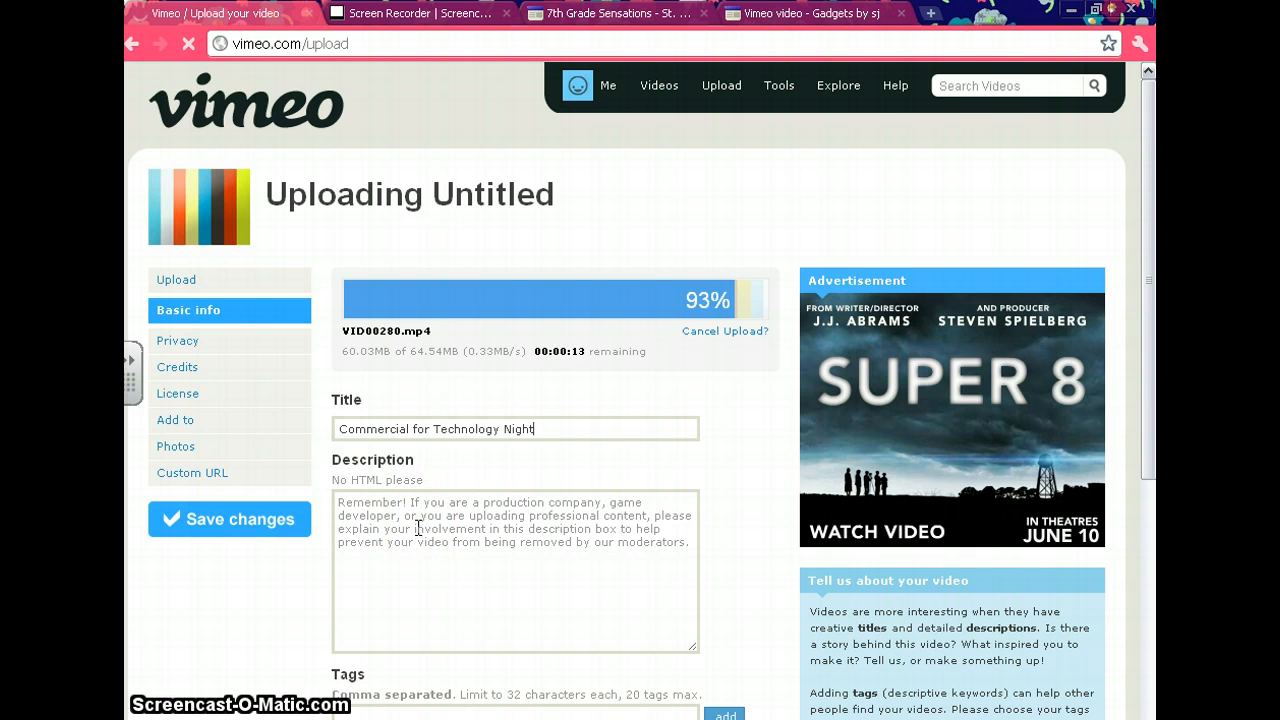
Save the video's basic info without a description or tags and go to the uploaded video's page.
{"action": "scroll", "coordinate": [418, 528], "scroll_direction": "down", "scroll_amount": 1}
{"action": "left_click", "coordinate": [400, 609]}
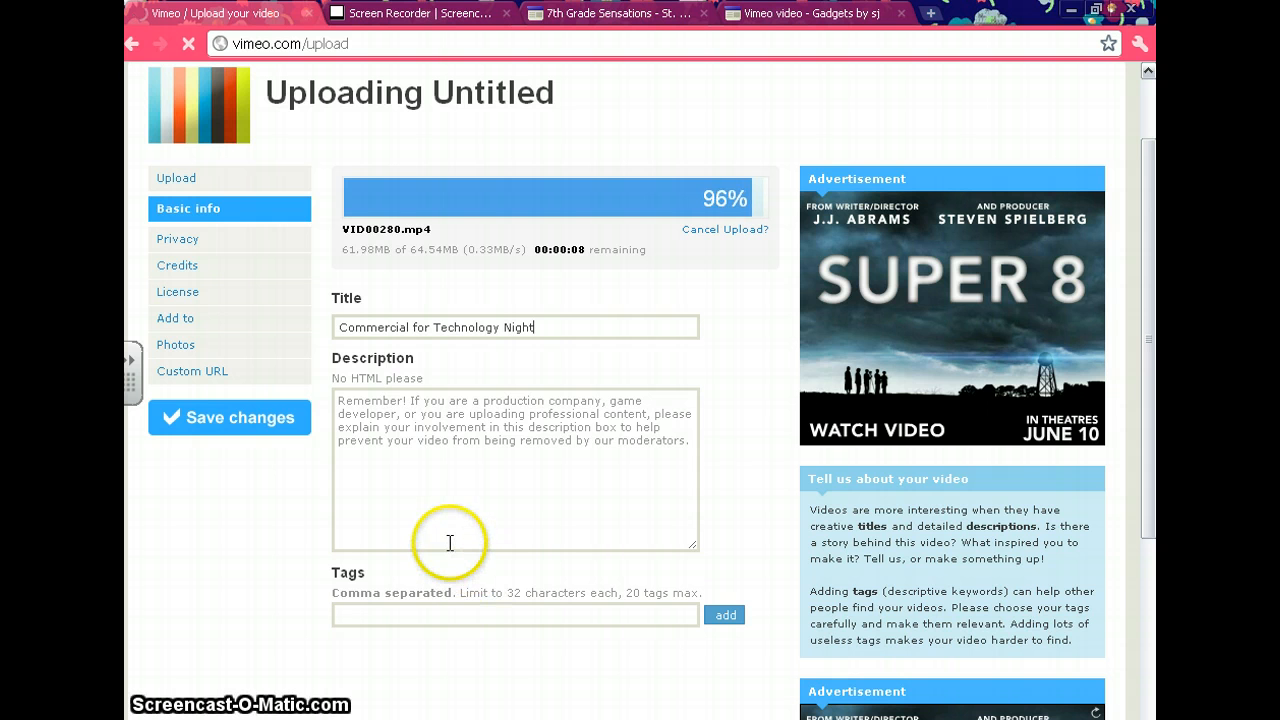
{"action": "scroll", "coordinate": [448, 522], "scroll_direction": "up", "scroll_amount": 2}
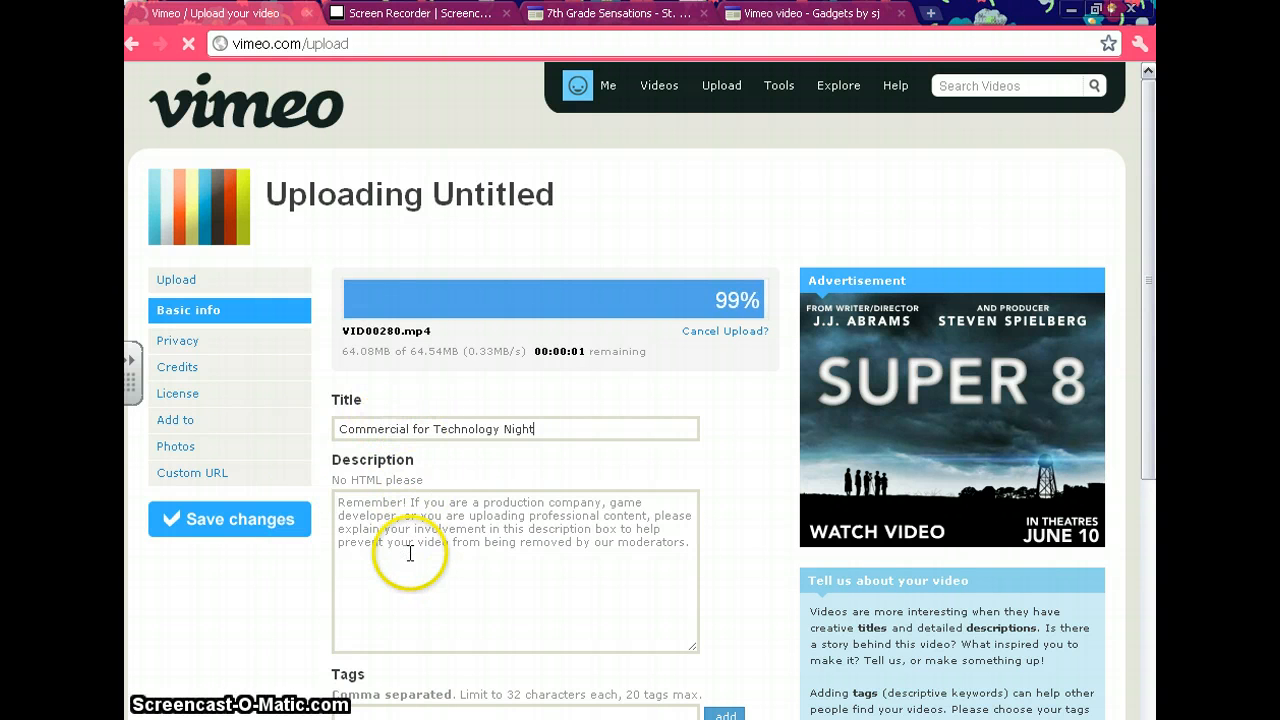
{"action": "left_click", "coordinate": [200, 525]}
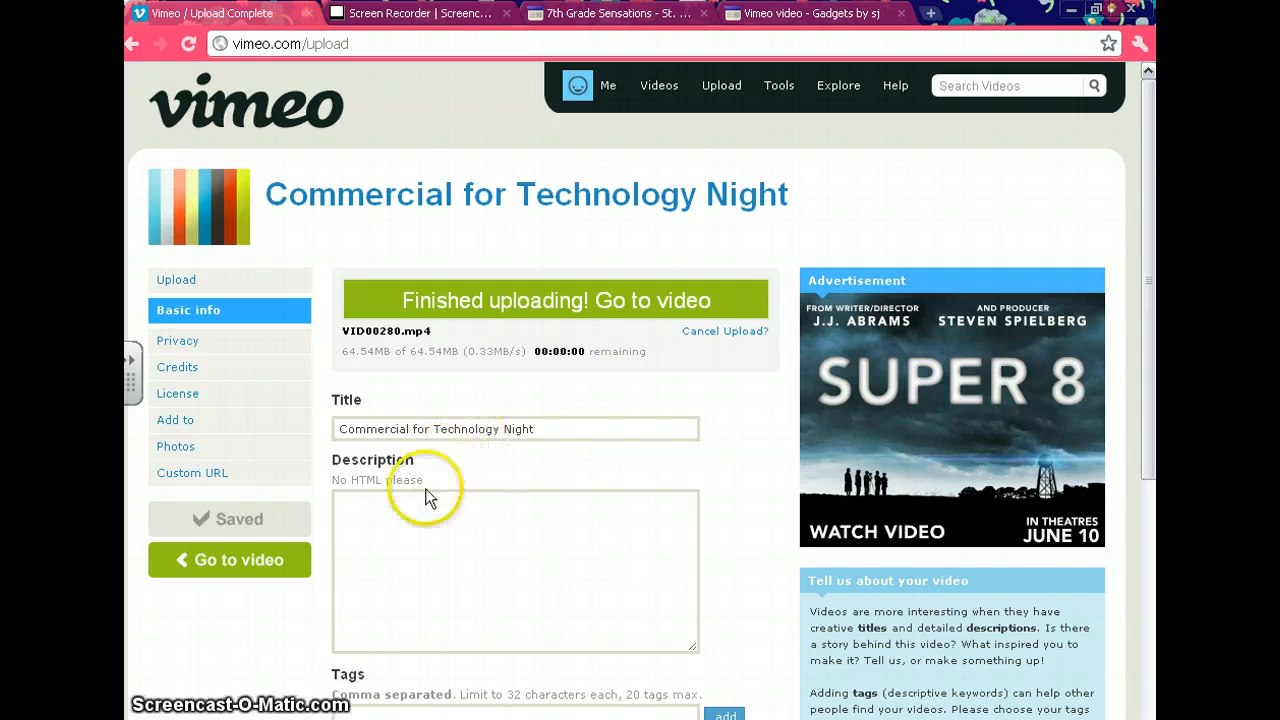
{"action": "left_click", "coordinate": [587, 305]}
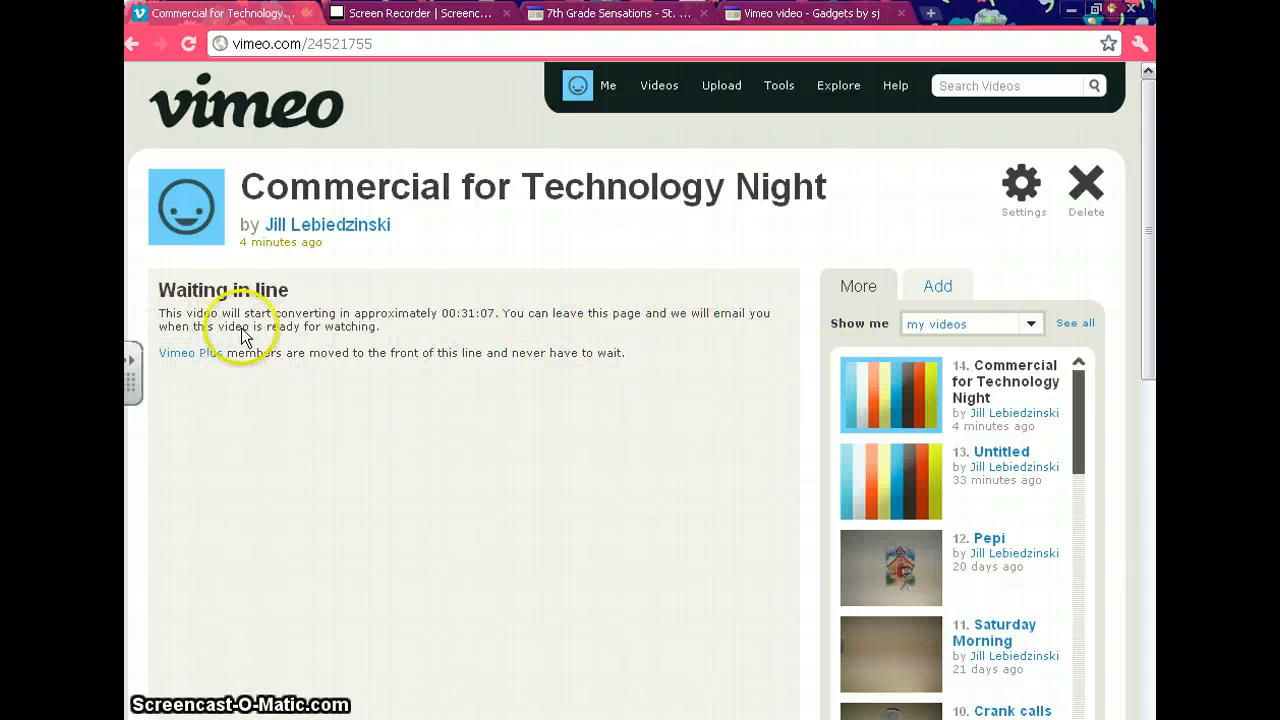
{"action": "left_click", "coordinate": [346, 328]}
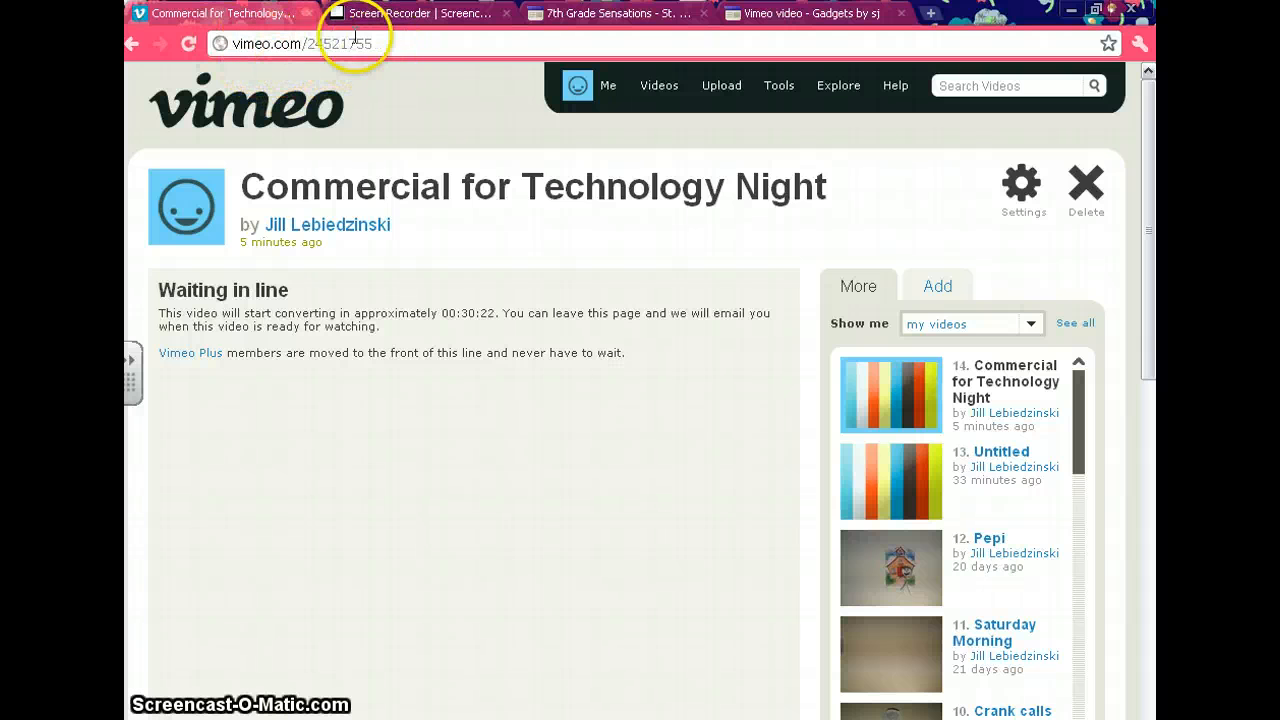
Open the 7th Grade Sensations page on Google Sites for editing and place the cursor in the empty cell beside the last Vimeo gadget.
{"action": "left_click", "coordinate": [575, 13]}
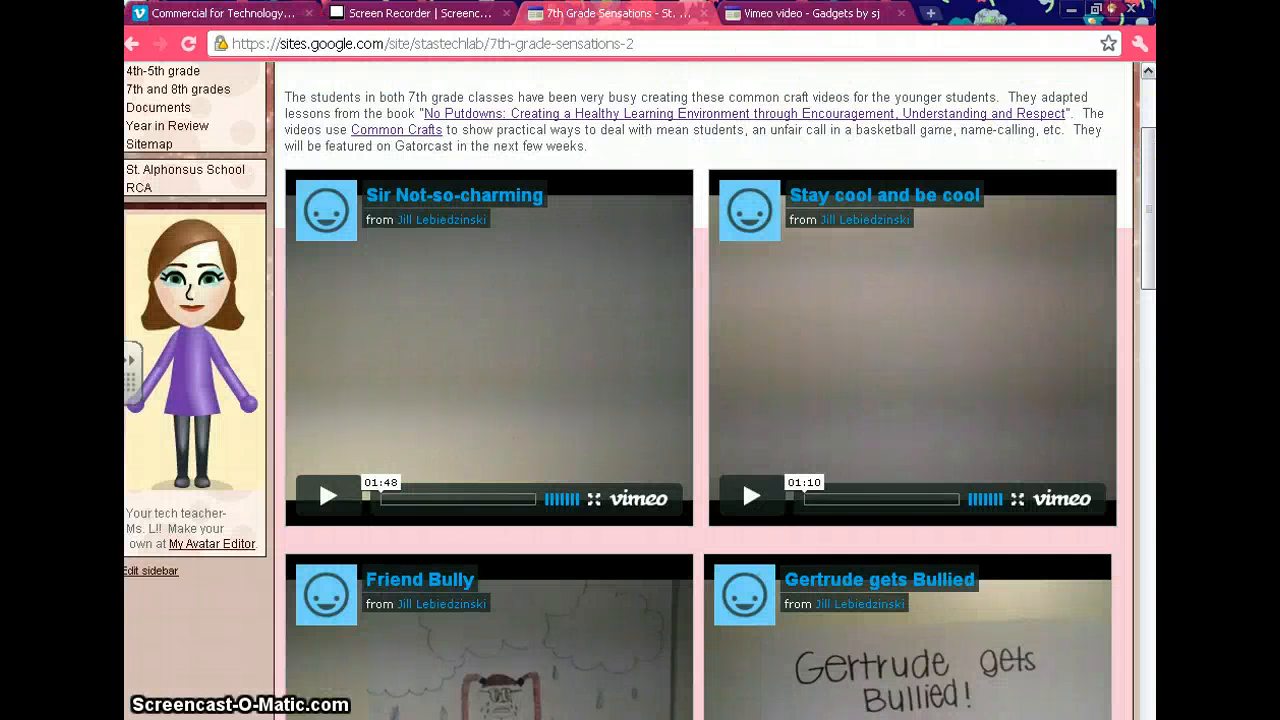
{"action": "scroll", "coordinate": [1025, 118], "scroll_direction": "up", "scroll_amount": 3}
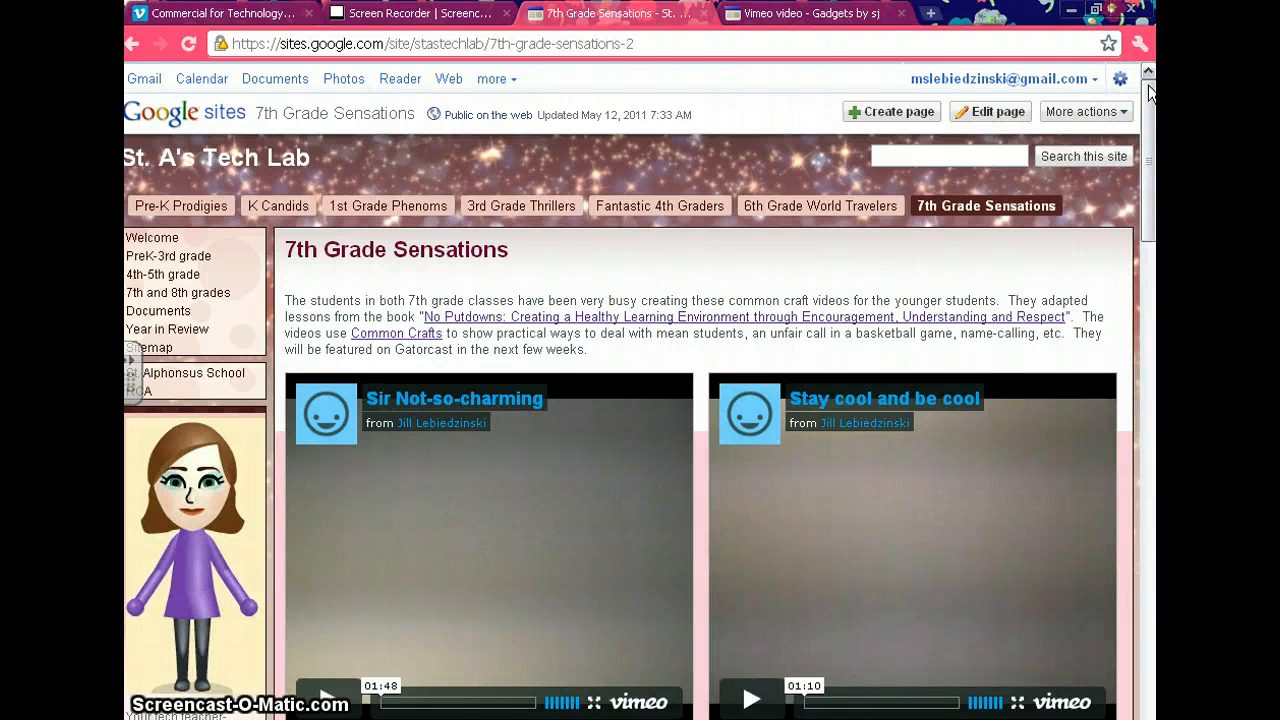
{"action": "left_click", "coordinate": [1010, 114]}
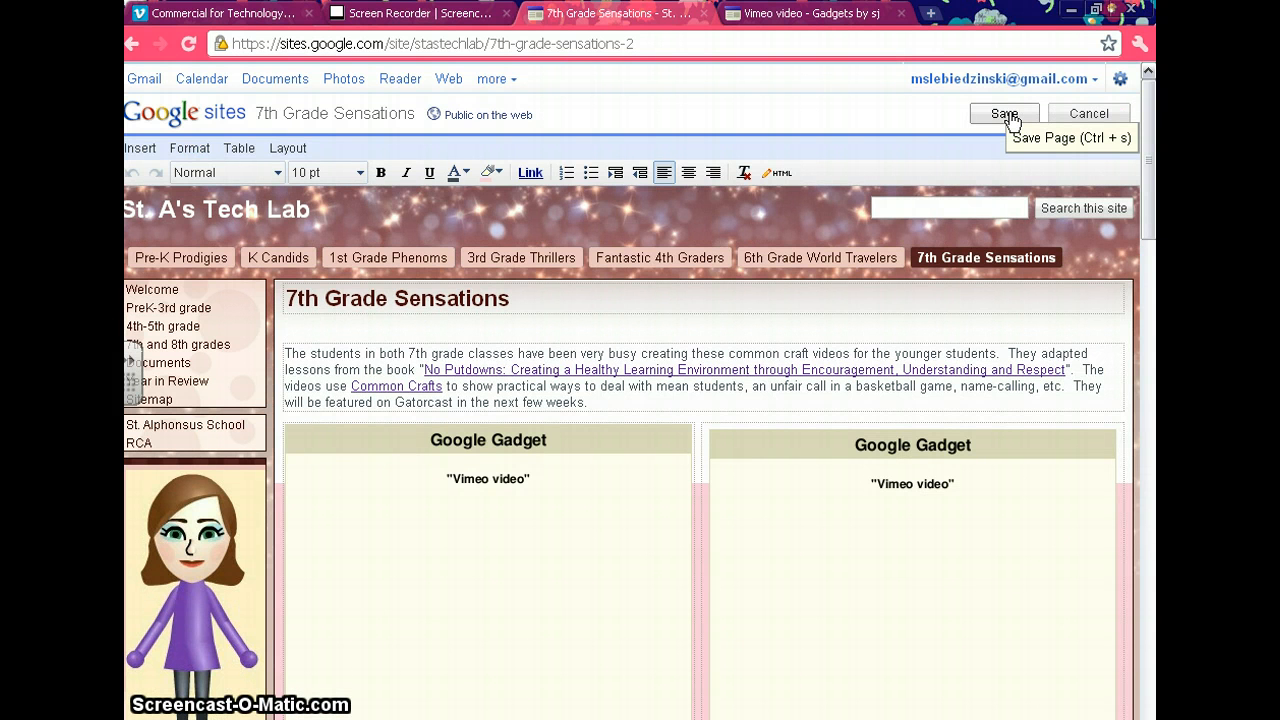
{"action": "left_click_drag", "start_coordinate": [1148, 170], "coordinate": [1150, 615]}
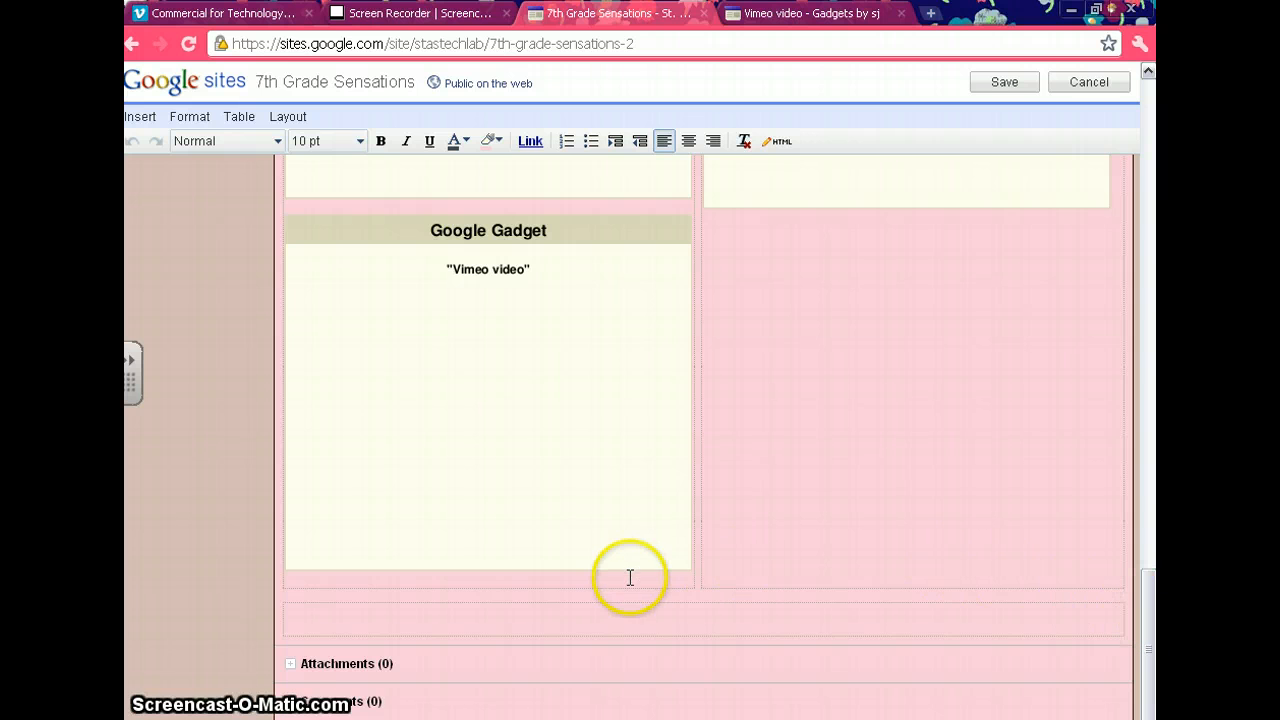
{"action": "left_click", "coordinate": [726, 257]}
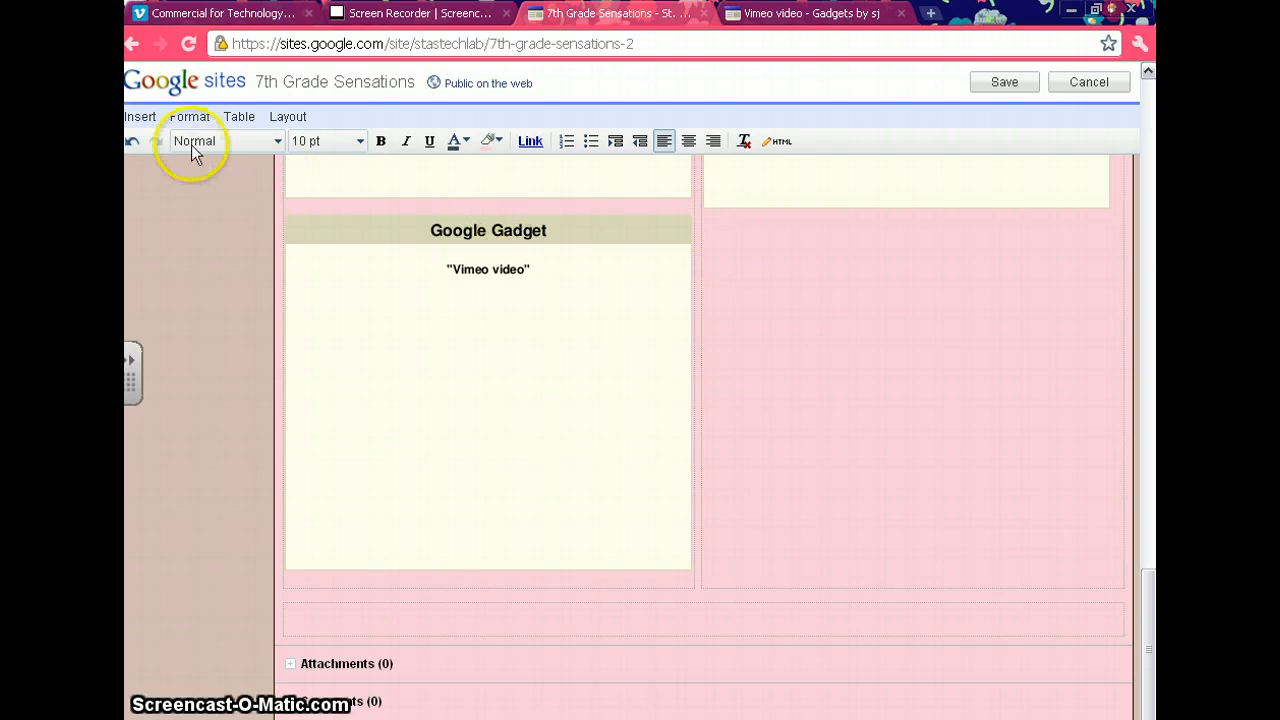
Start inserting another gadget into the empty cell and choose to add it by URL.
{"action": "left_click", "coordinate": [153, 118]}
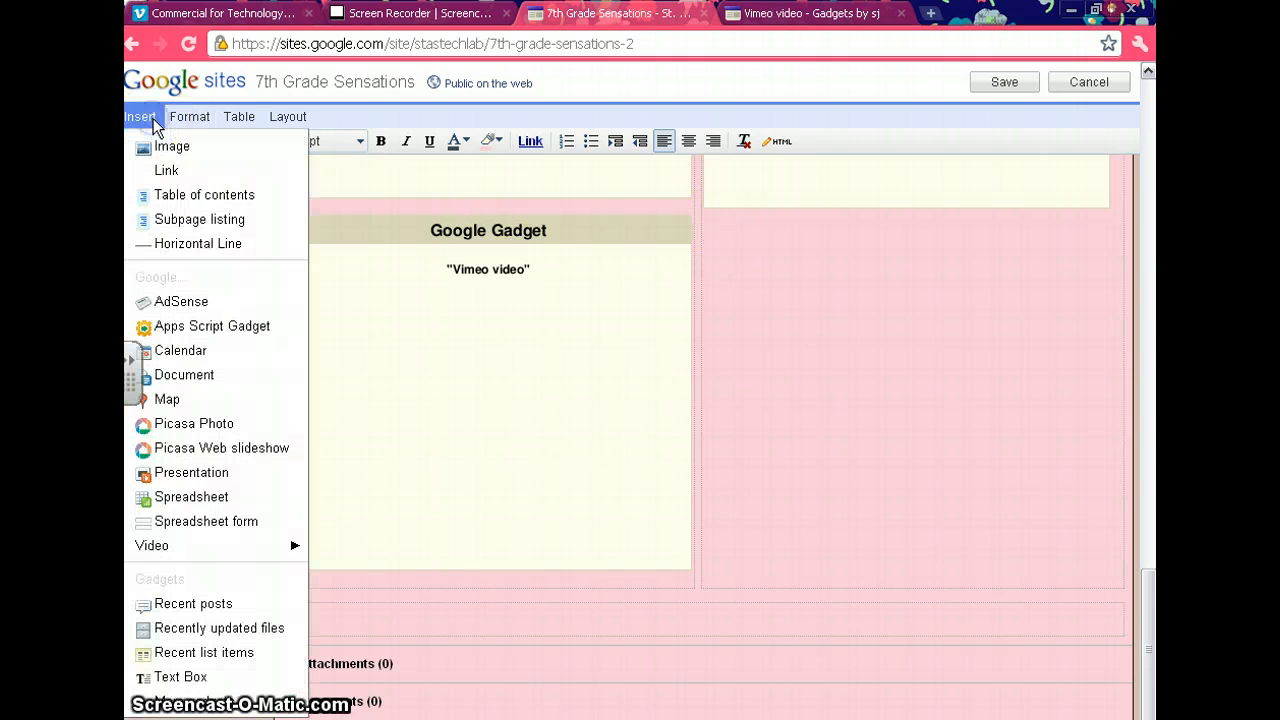
{"action": "left_click", "coordinate": [134, 119]}
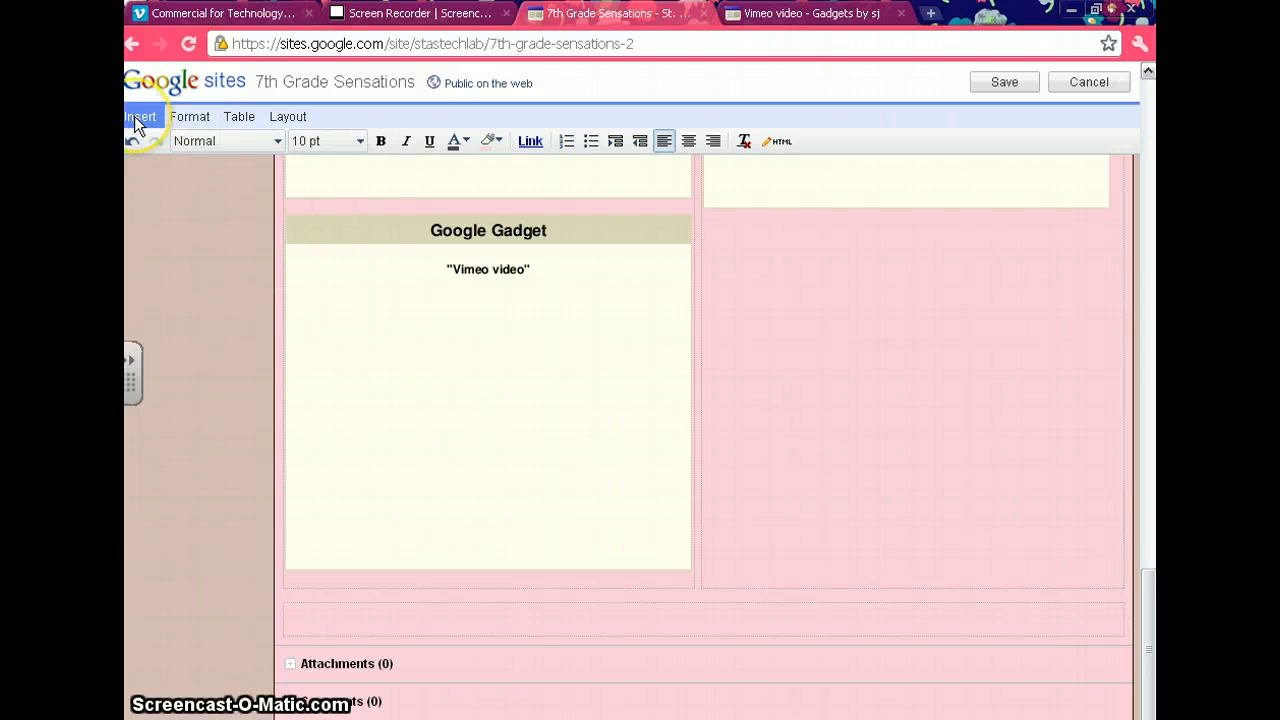
{"action": "left_click", "coordinate": [134, 116]}
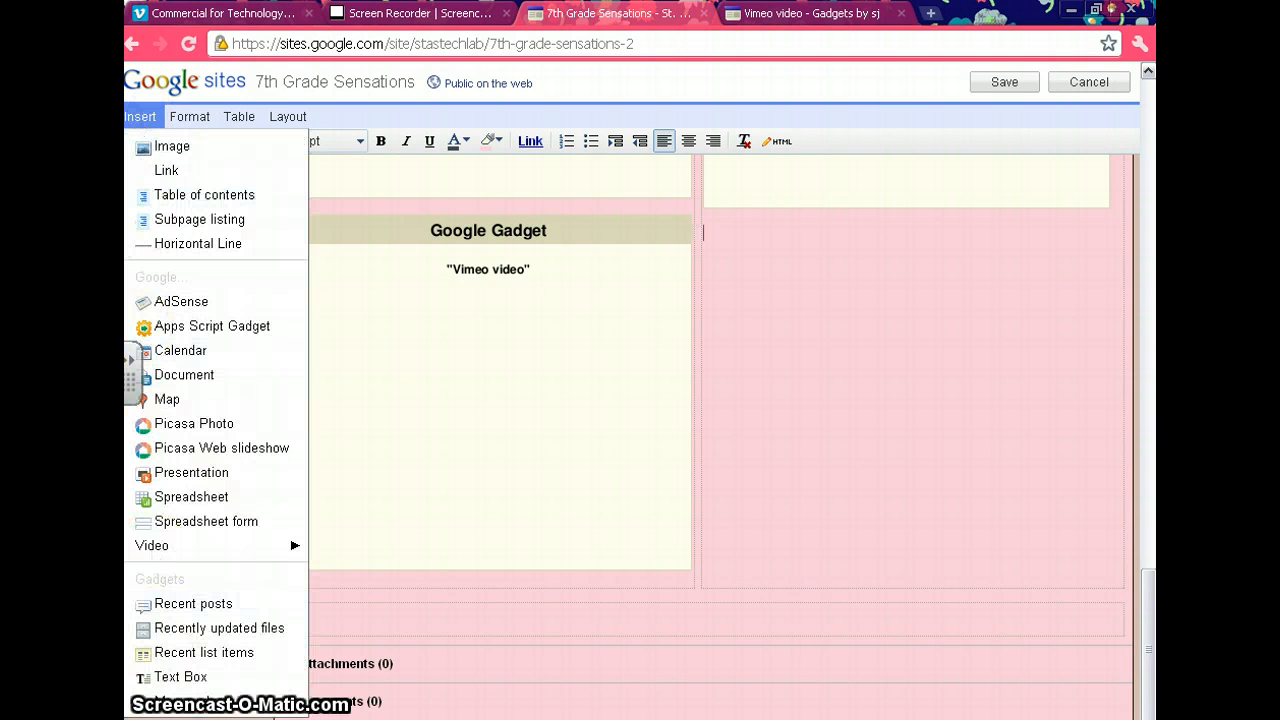
{"action": "left_click", "coordinate": [200, 706]}
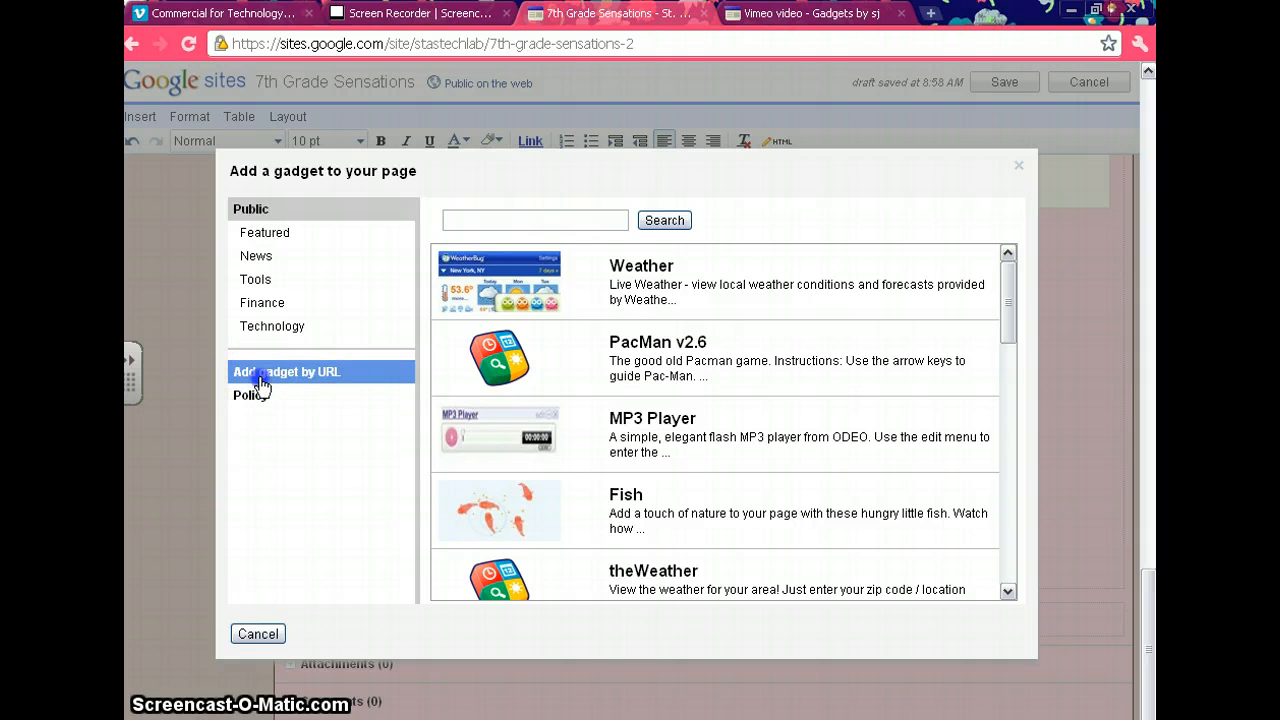
{"action": "left_click", "coordinate": [258, 382]}
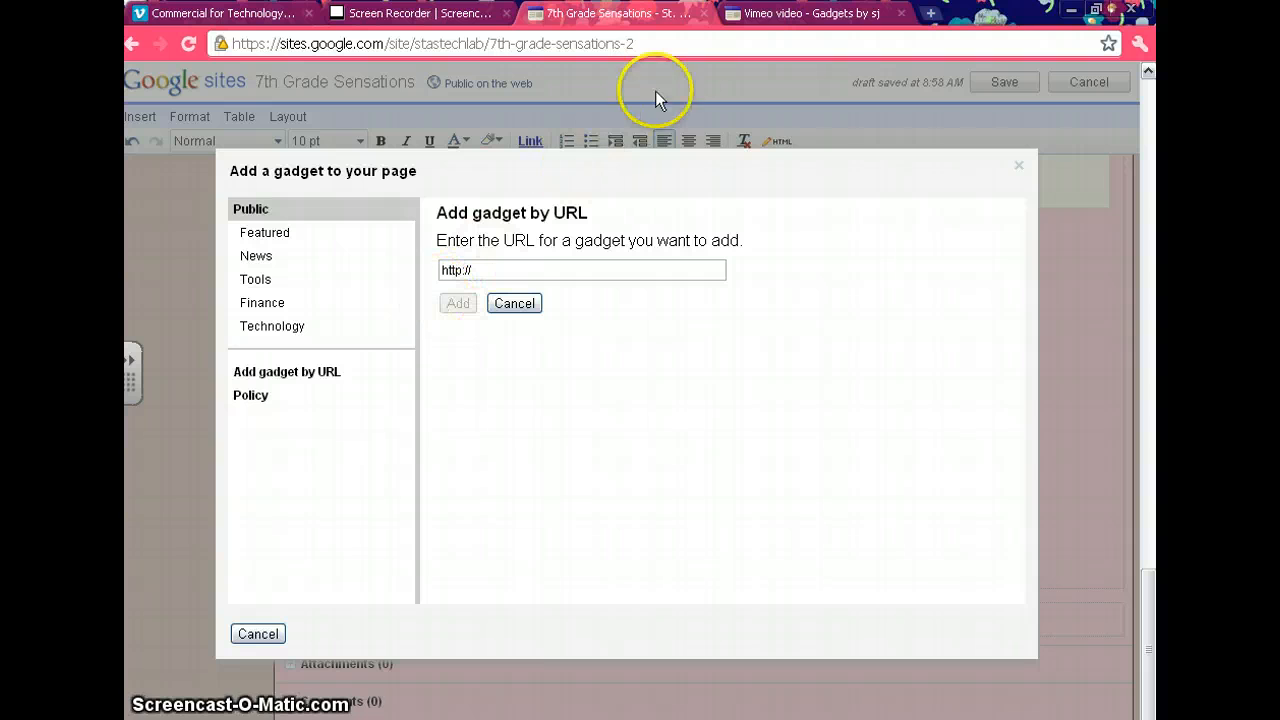
Copy the vimeo-video.xml gadget URL shown below the sample video on the Vimeo video gadget page.
{"action": "left_click", "coordinate": [770, 18]}
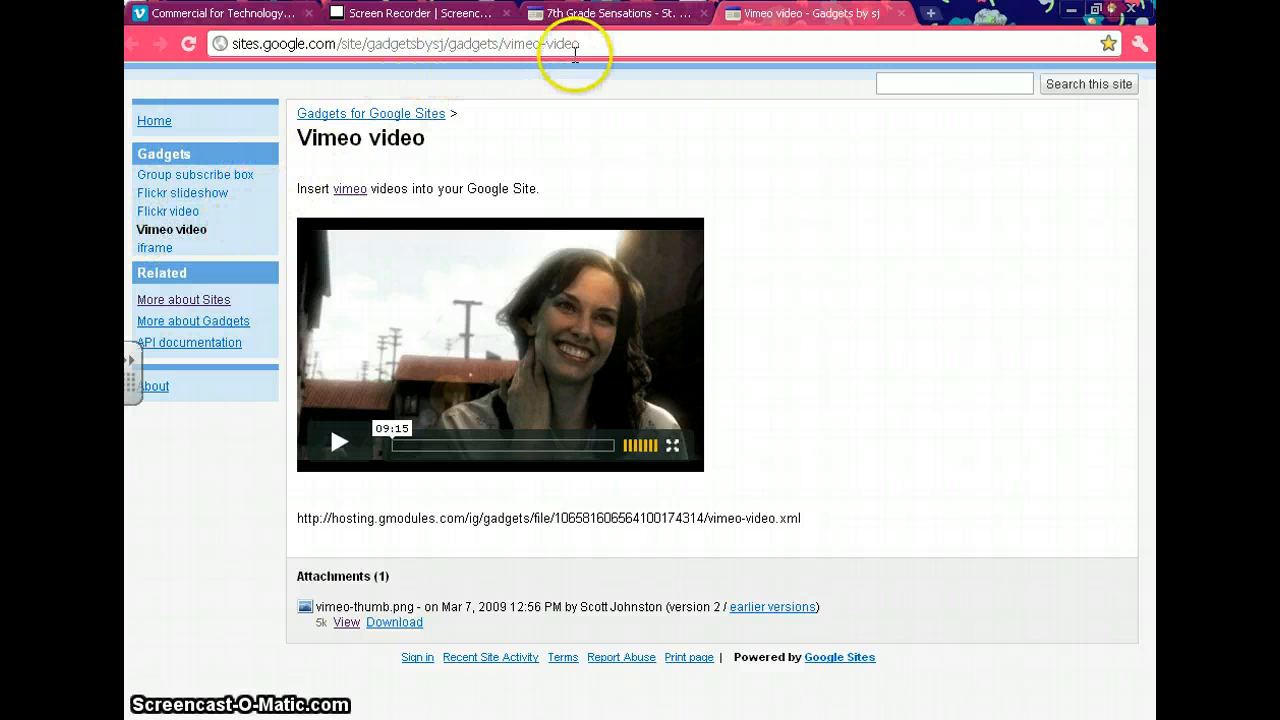
{"action": "left_click_drag", "start_coordinate": [589, 46], "coordinate": [525, 45]}
{"action": "left_click", "coordinate": [723, 510]}
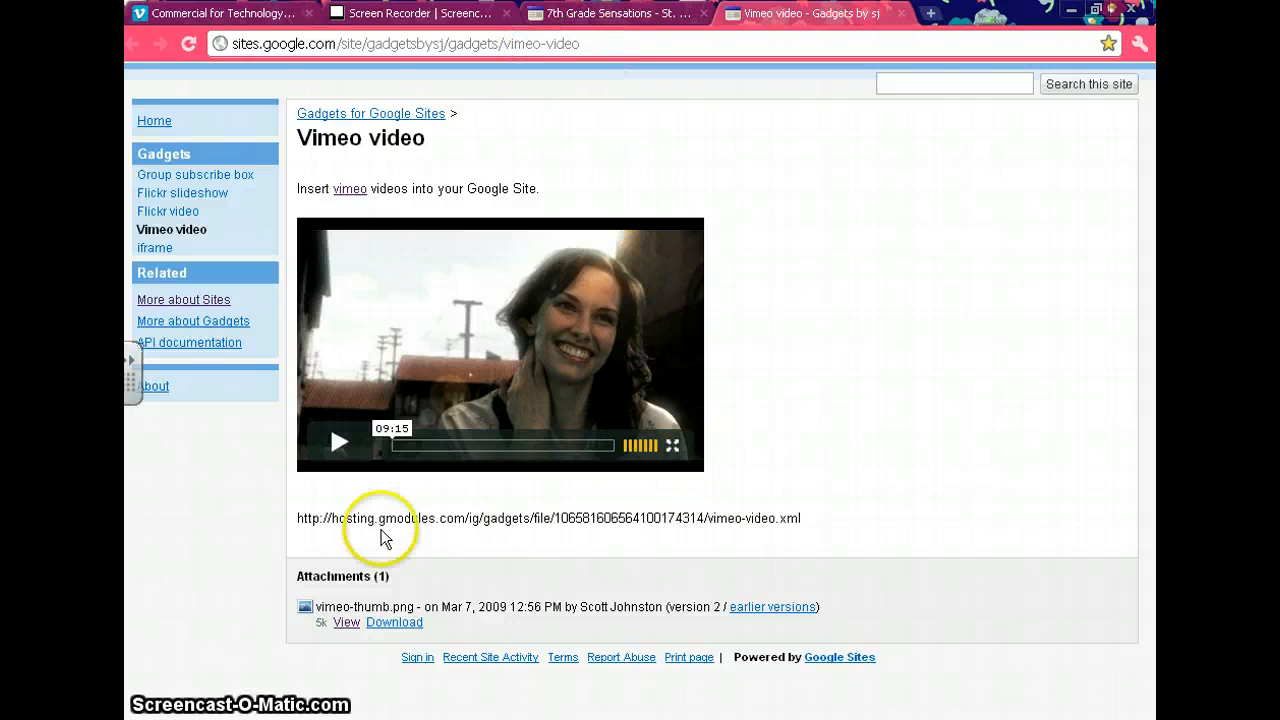
{"action": "left_click", "coordinate": [300, 519]}
{"action": "left_click_drag", "start_coordinate": [297, 519], "coordinate": [821, 520]}
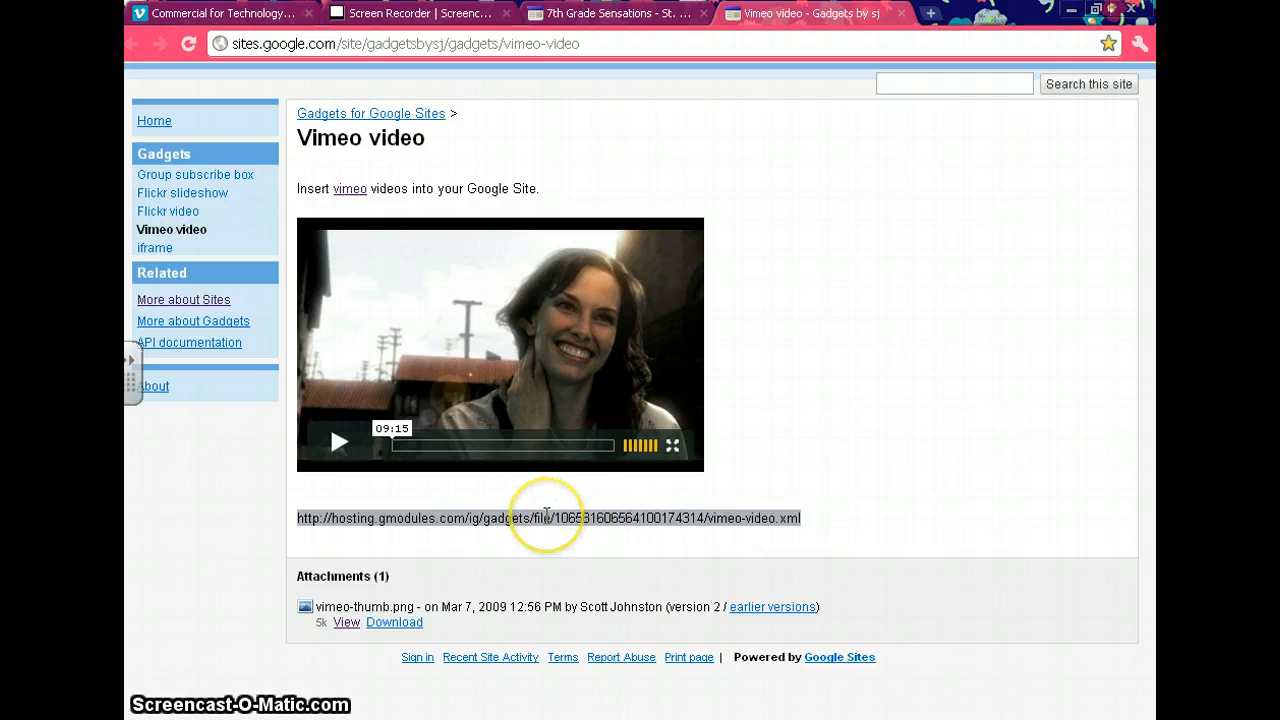
{"action": "right_click", "coordinate": [548, 524]}
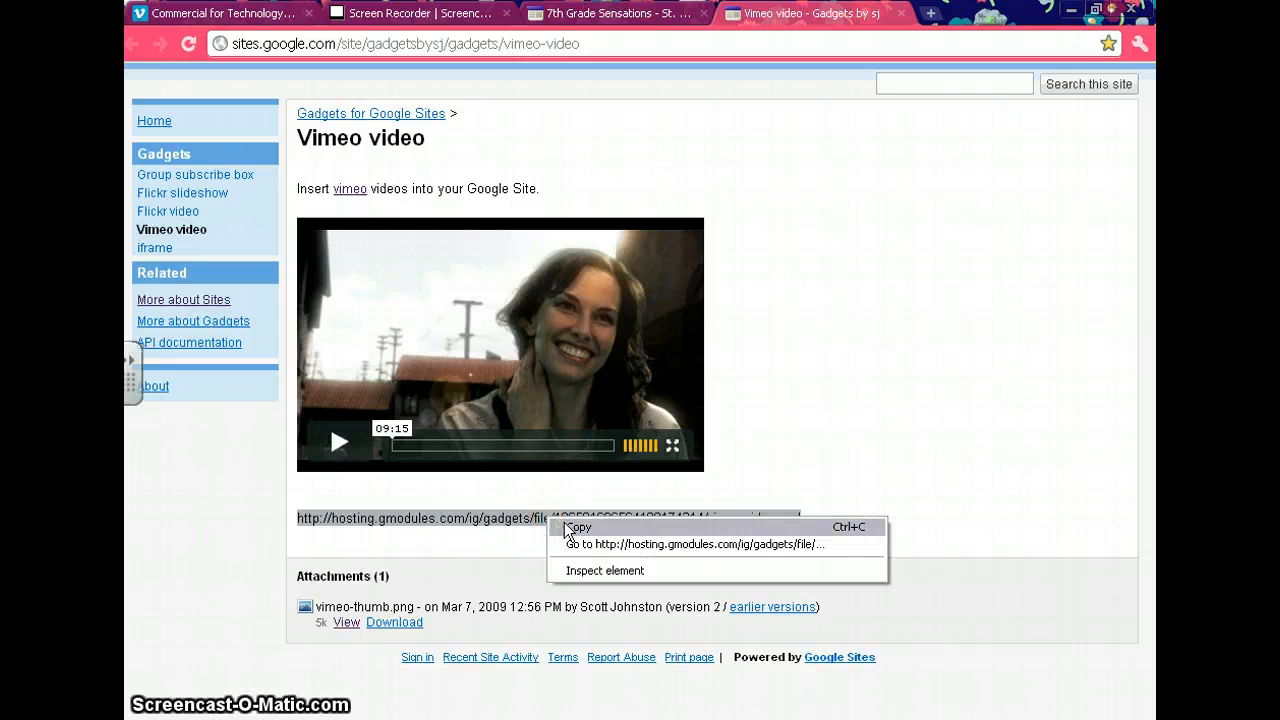
{"action": "left_click", "coordinate": [564, 520]}
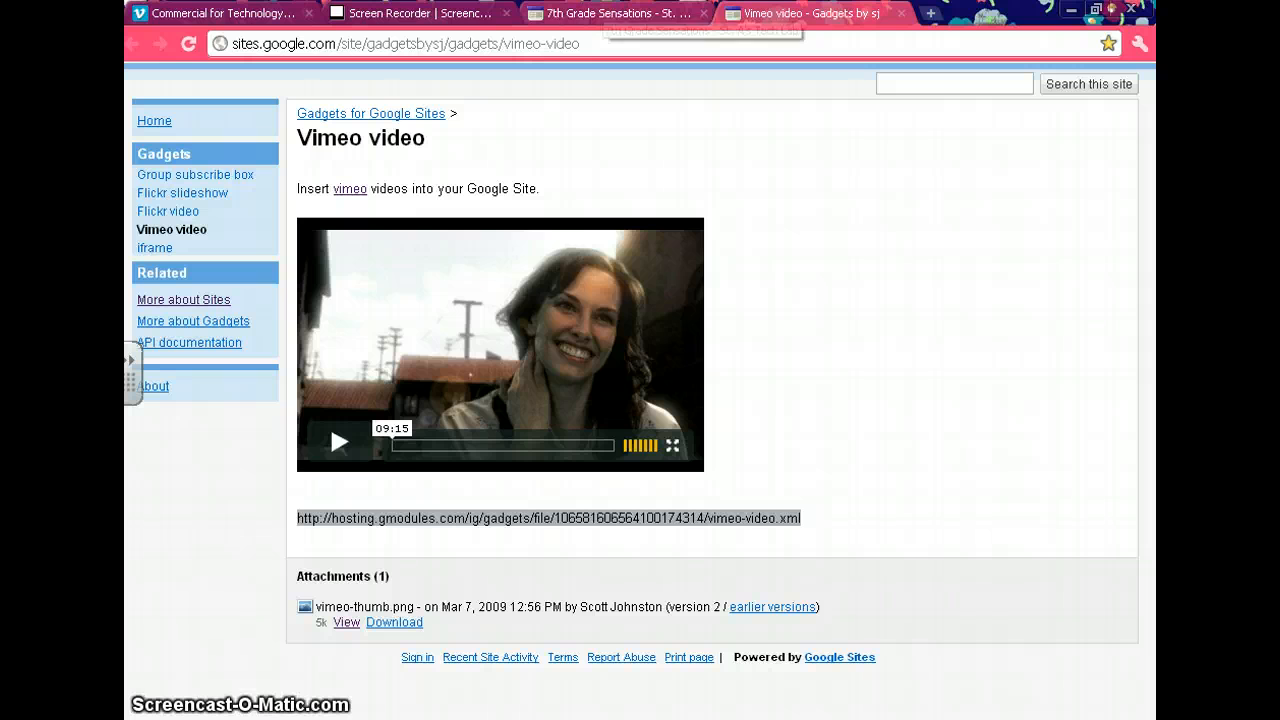
{"action": "left_click", "coordinate": [573, 18]}
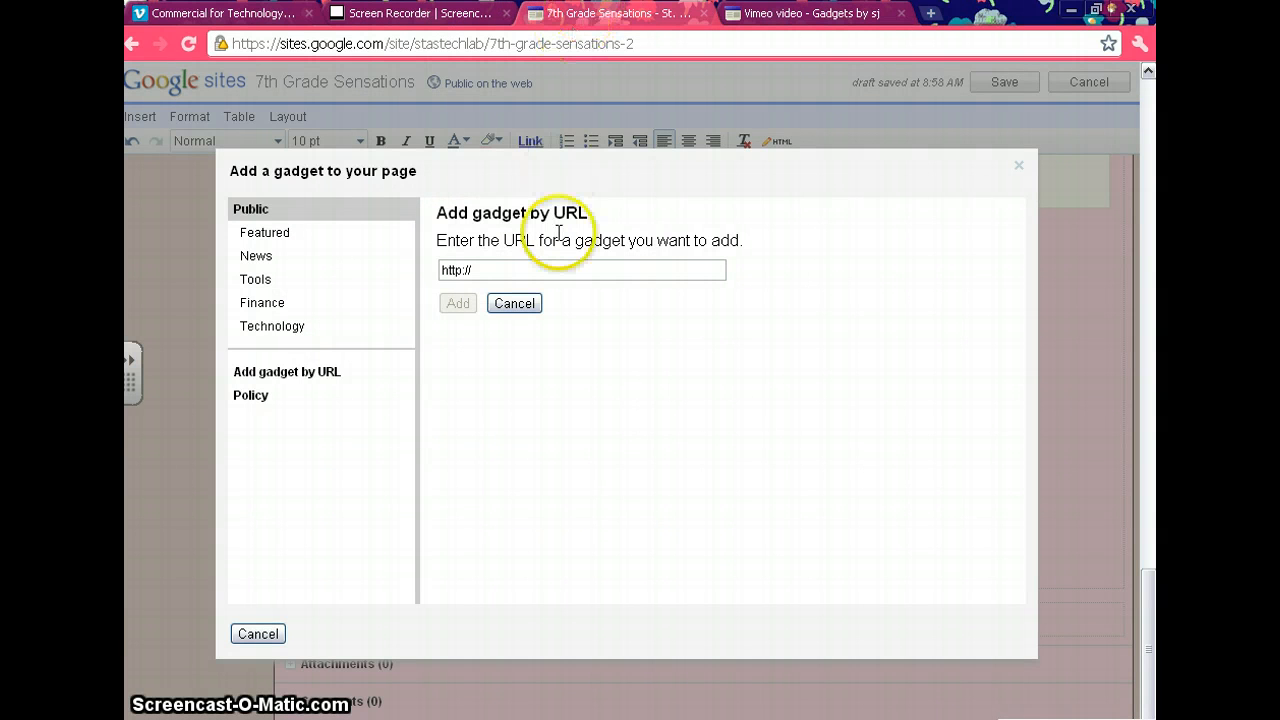
{"action": "left_click", "coordinate": [438, 270]}
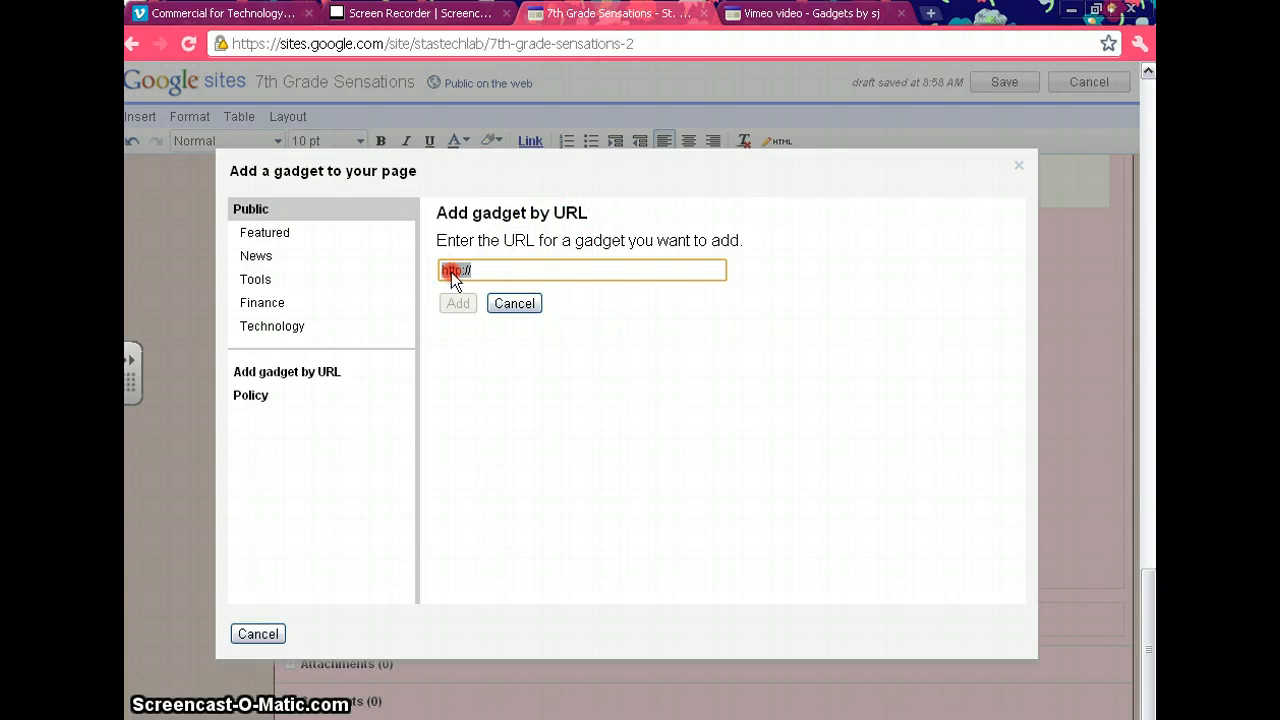
{"action": "right_click", "coordinate": [451, 272]}
{"action": "left_click", "coordinate": [482, 360]}
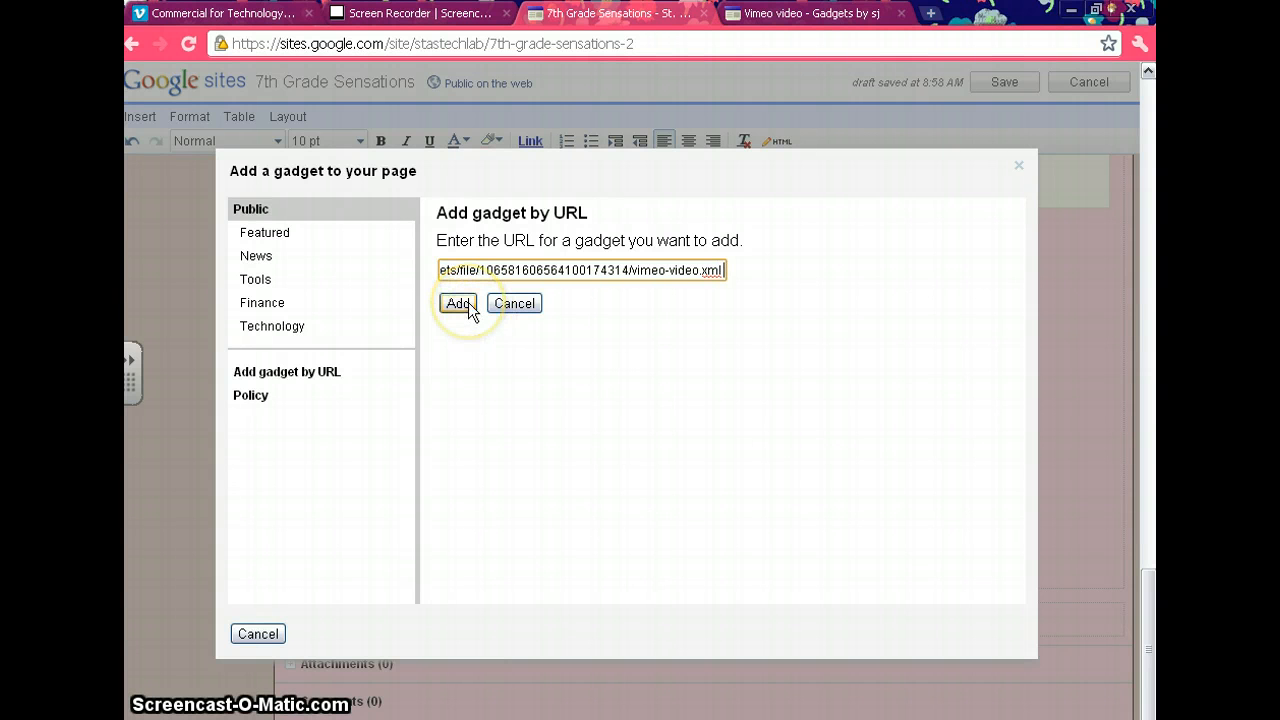
{"action": "left_click", "coordinate": [466, 303]}
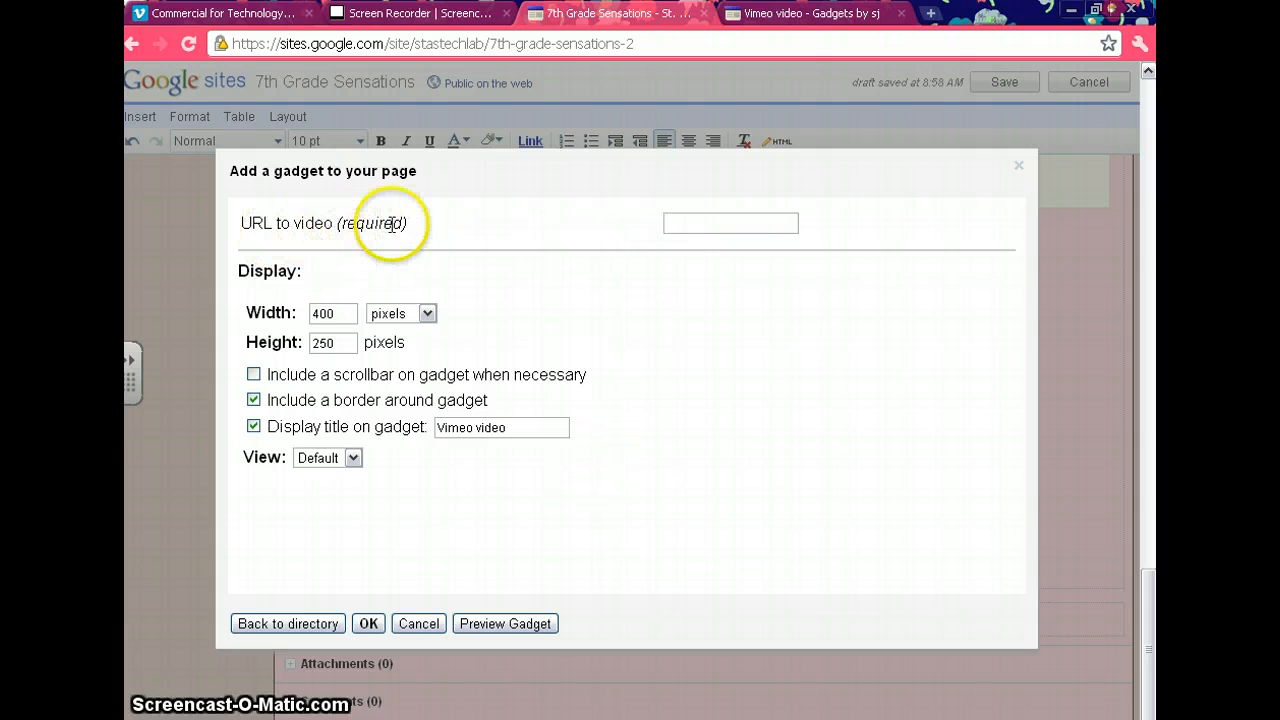
Copy the Commercial for Technology Night page address, vimeo.com/24521755, and paste it as the gadget's video URL.
{"action": "left_click", "coordinate": [284, 14]}
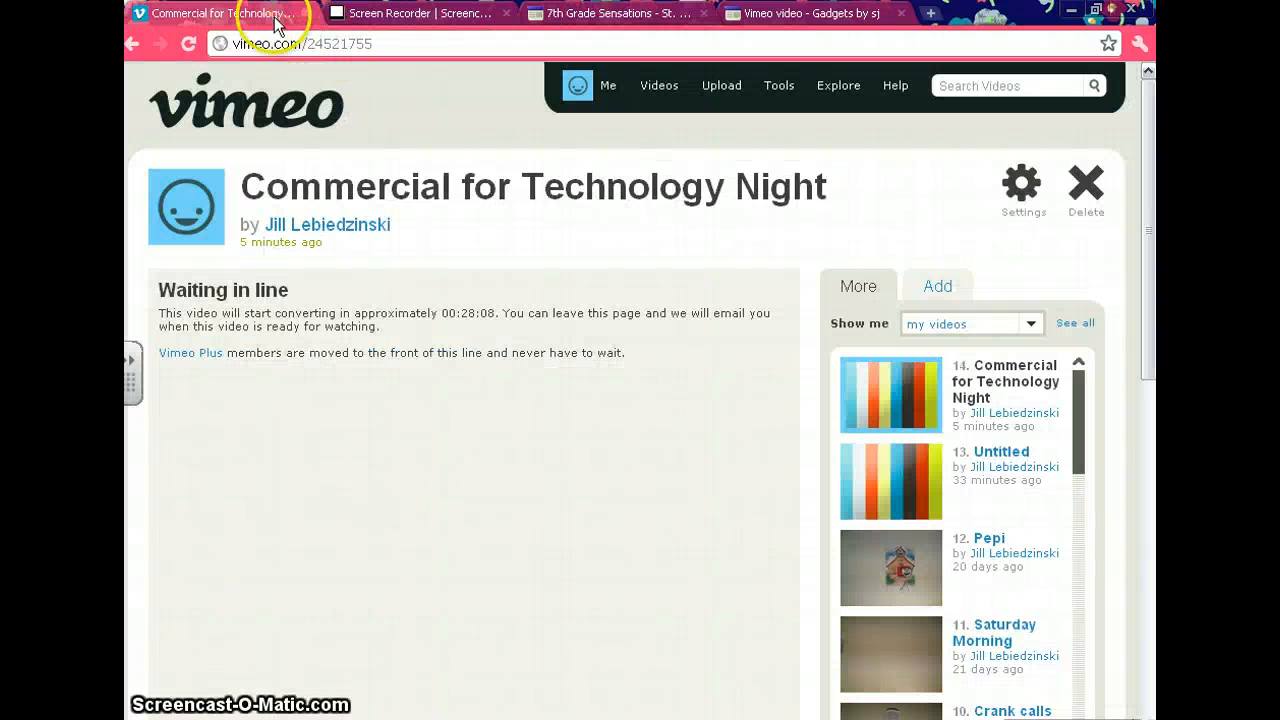
{"action": "left_click_drag", "start_coordinate": [374, 44], "coordinate": [232, 44]}
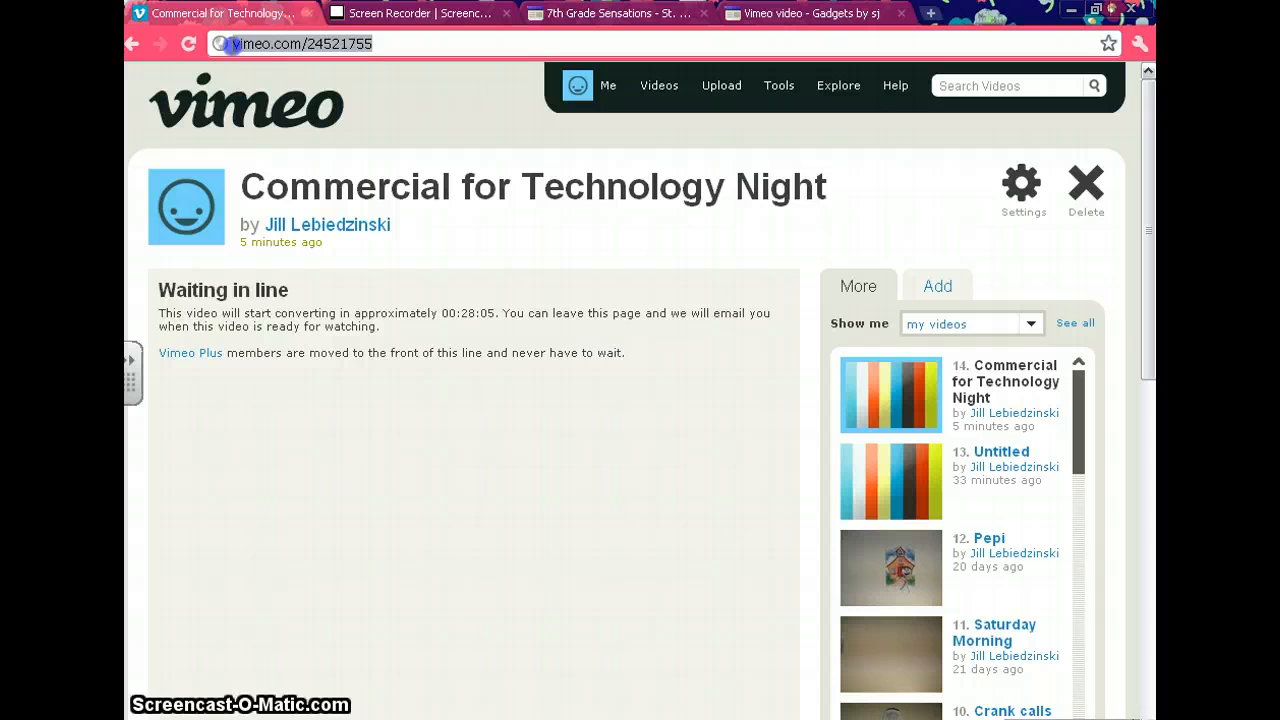
{"action": "right_click", "coordinate": [290, 45]}
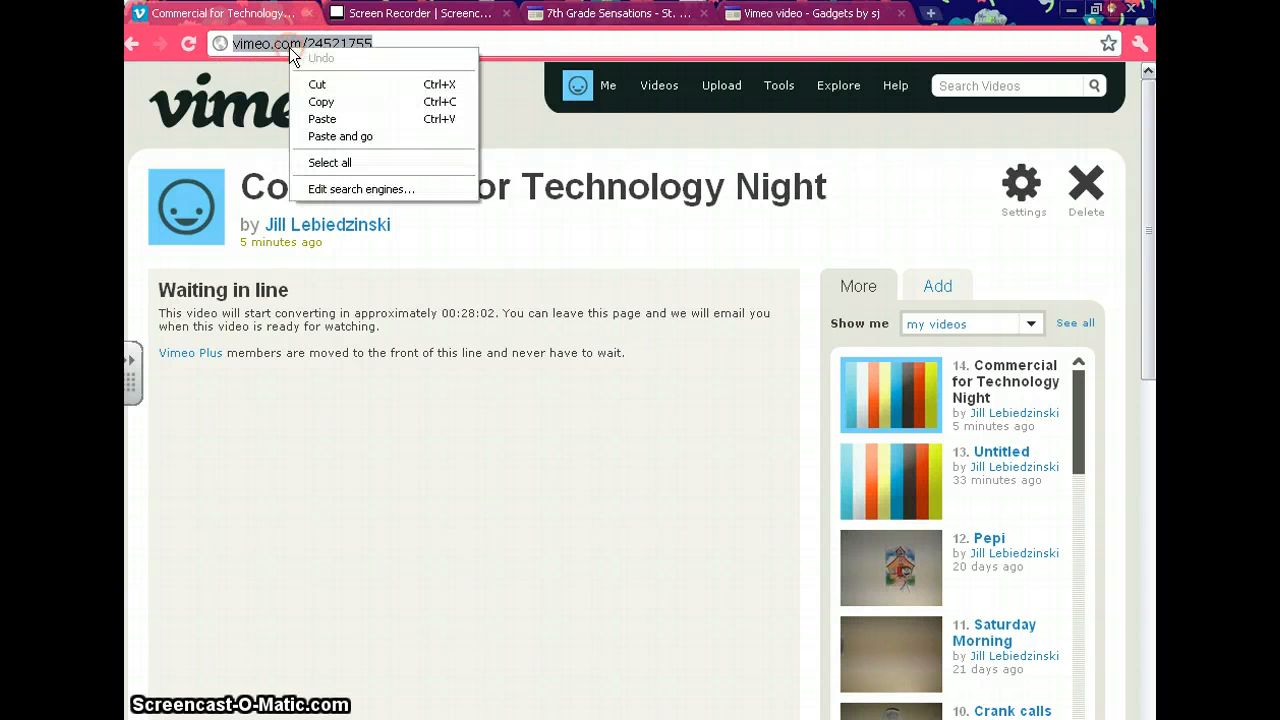
{"action": "left_click", "coordinate": [318, 102]}
{"action": "left_click", "coordinate": [550, 14]}
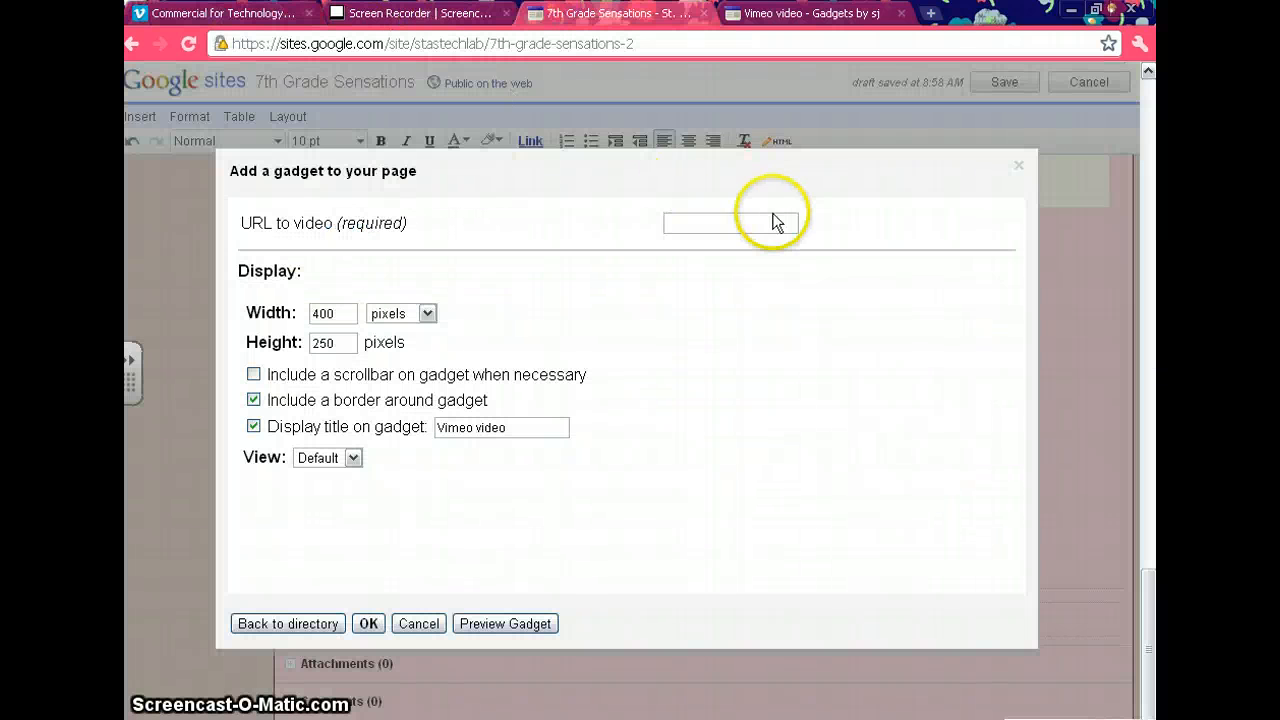
{"action": "right_click", "coordinate": [709, 225]}
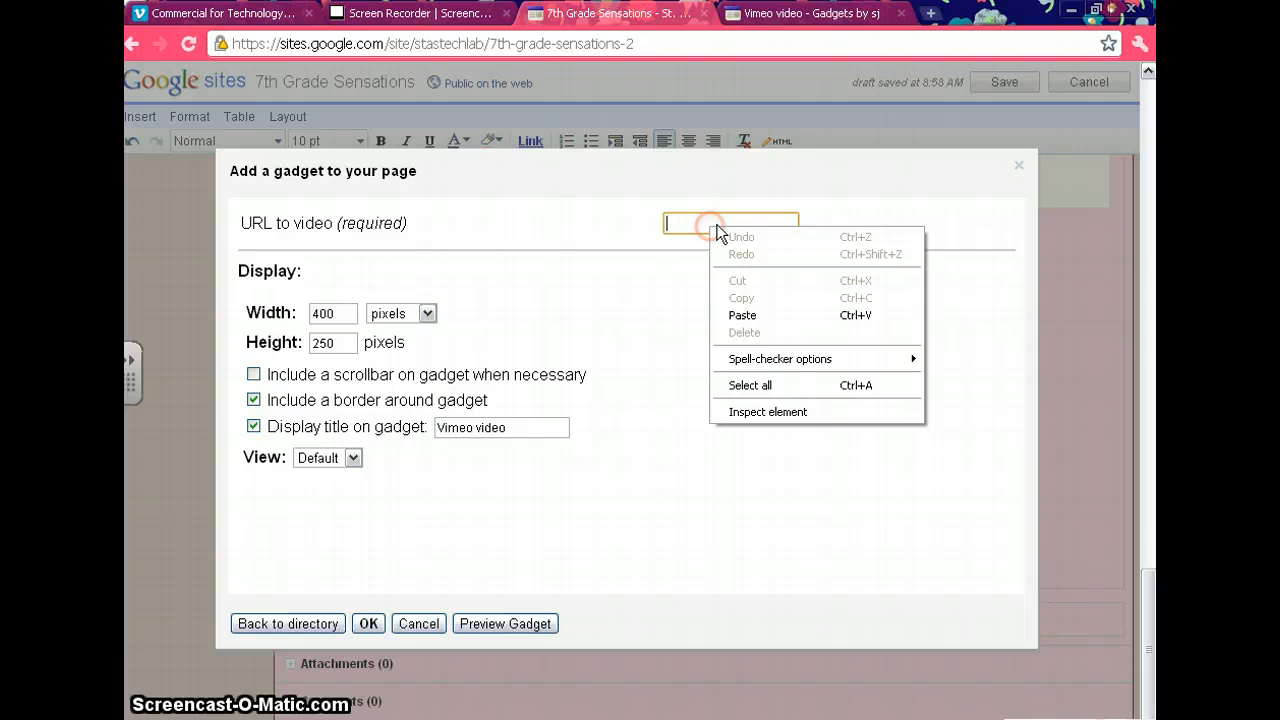
{"action": "left_click", "coordinate": [744, 316]}
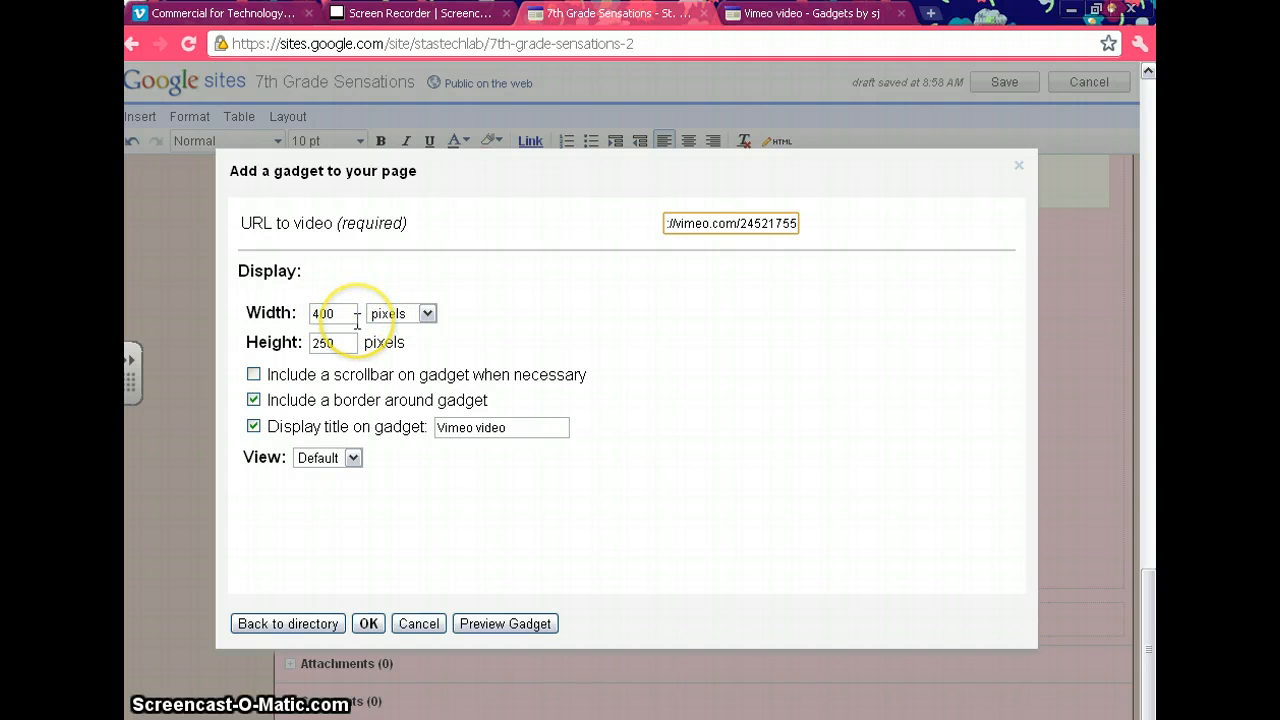
Turn off the title display on the gadget and set its view to Canvas.
{"action": "left_click", "coordinate": [253, 426]}
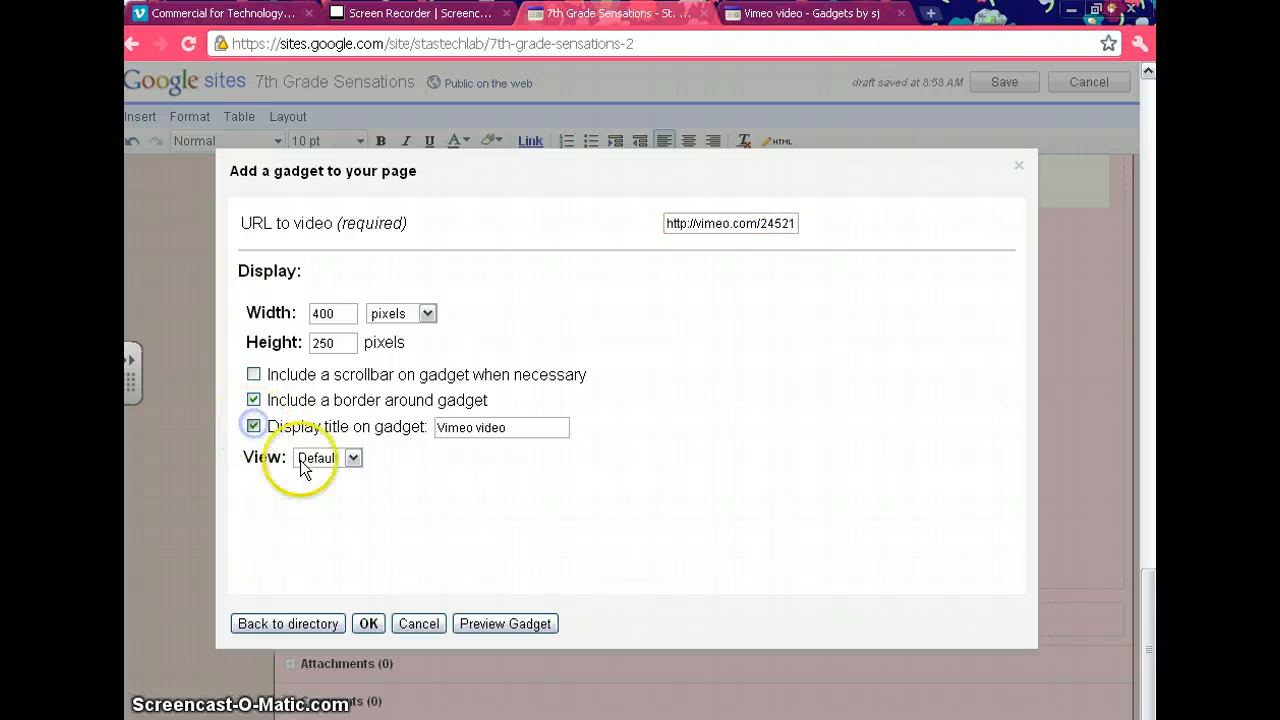
{"action": "left_click", "coordinate": [308, 468]}
{"action": "left_click", "coordinate": [314, 491]}
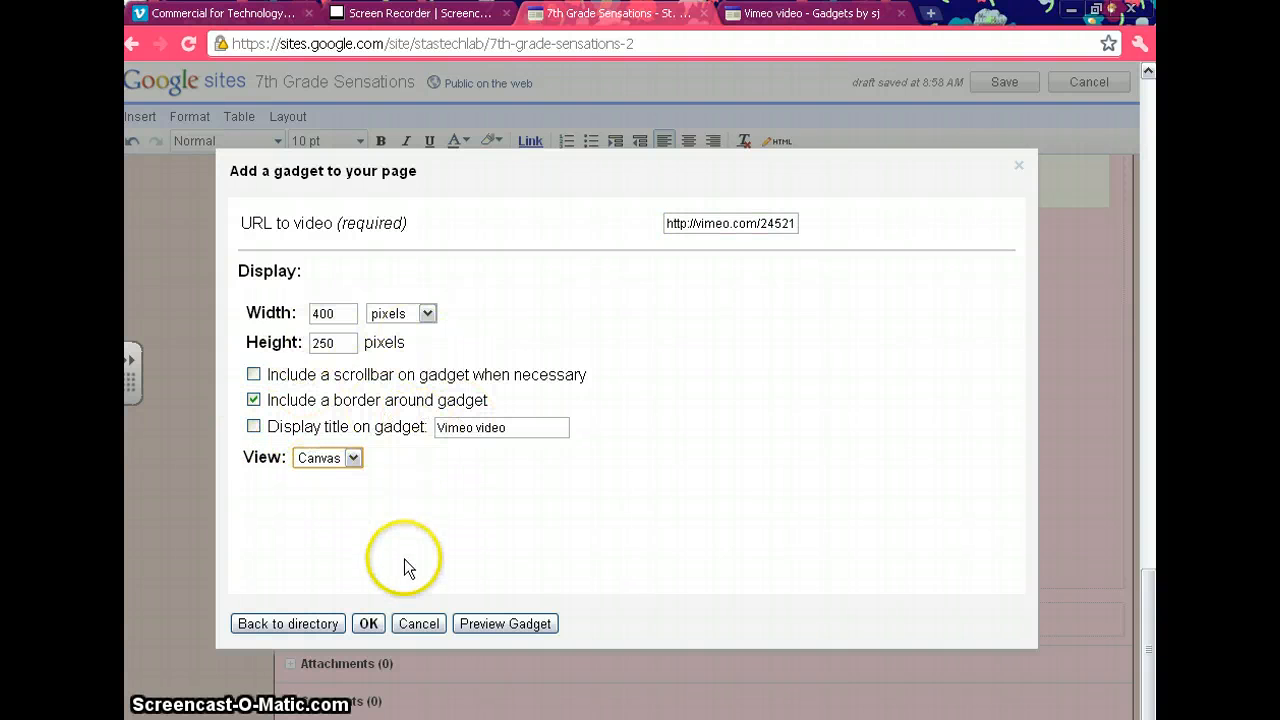
Insert the configured Vimeo gadget into the page and save the page.
{"action": "left_click", "coordinate": [368, 623]}
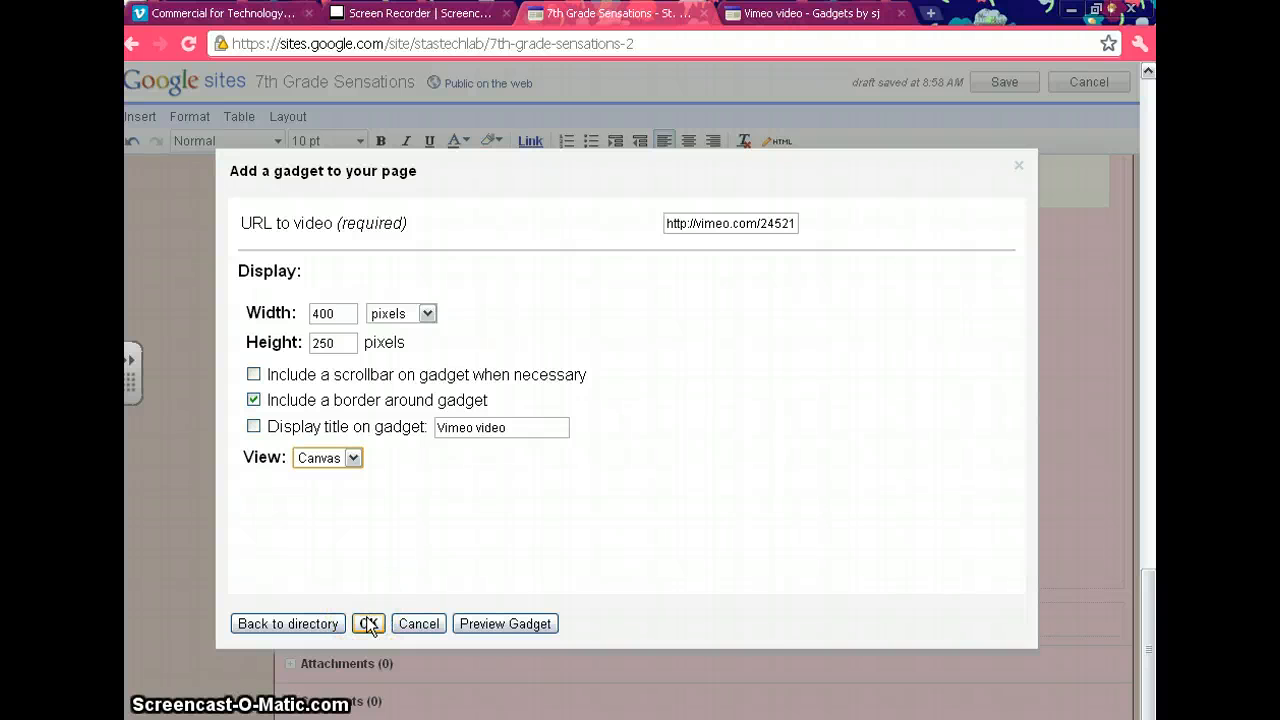
{"action": "left_click", "coordinate": [368, 621]}
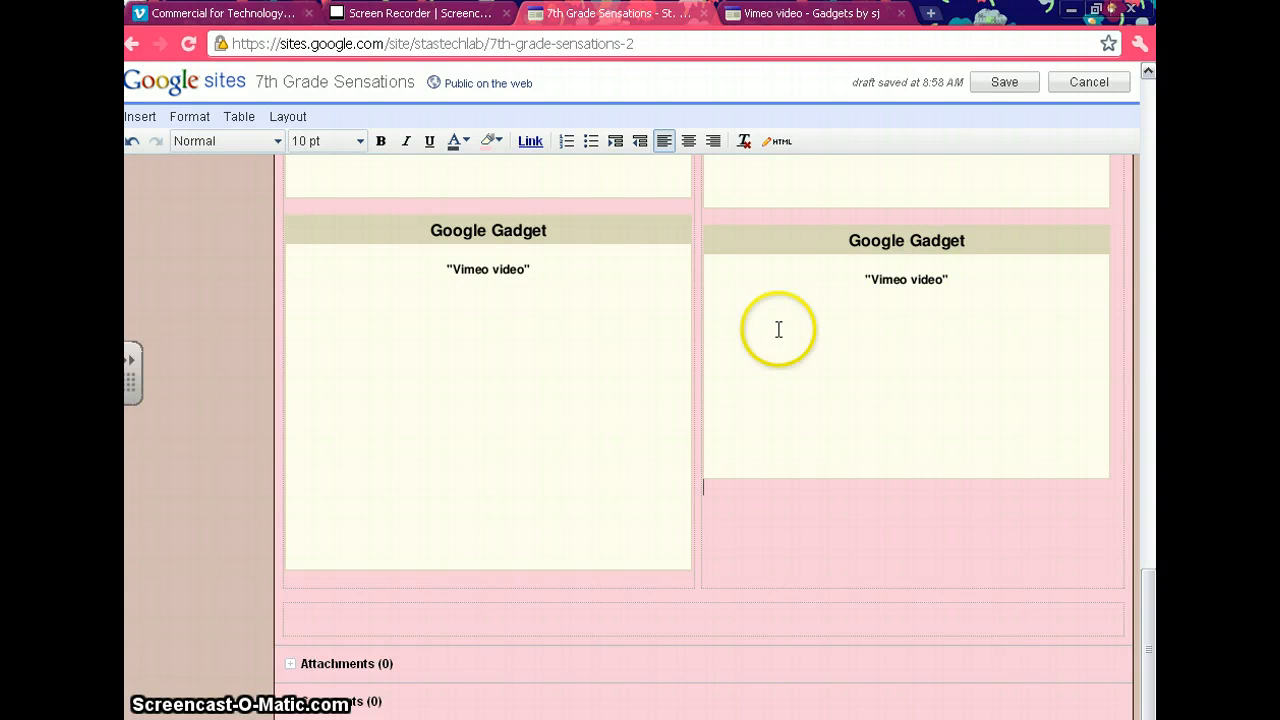
{"action": "left_click", "coordinate": [1004, 88]}
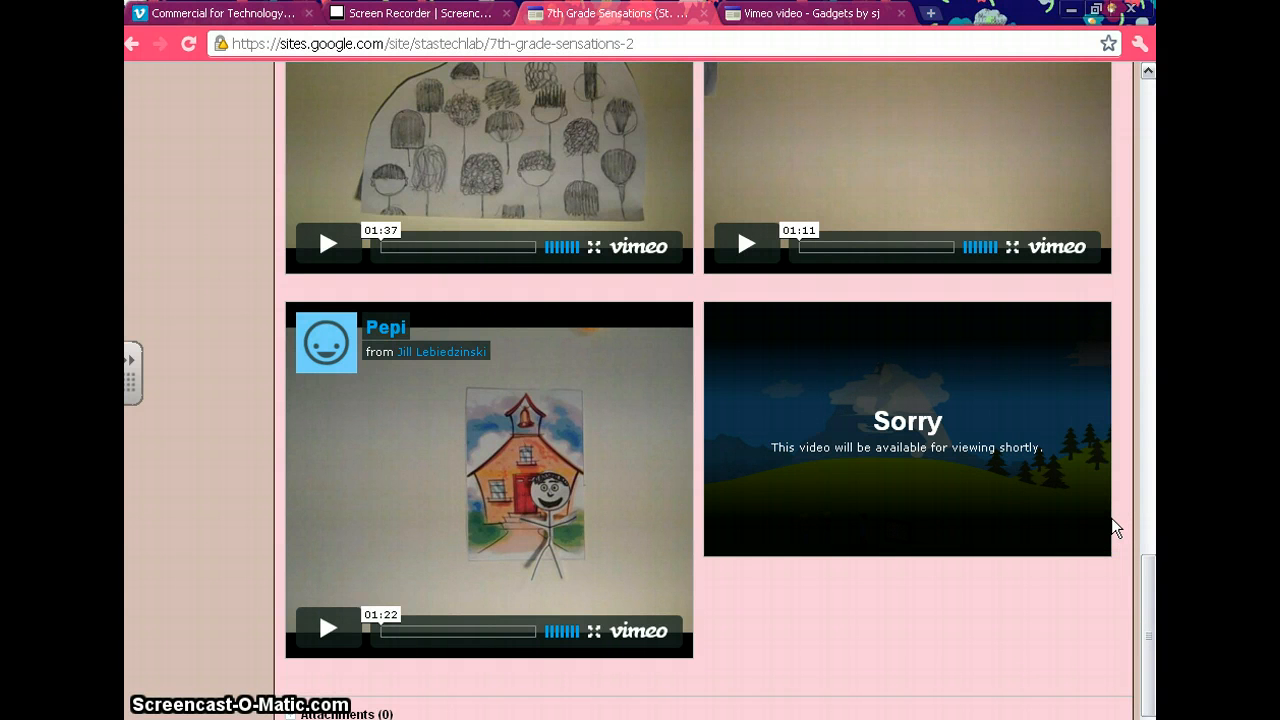
{"action": "left_click", "coordinate": [1019, 441]}
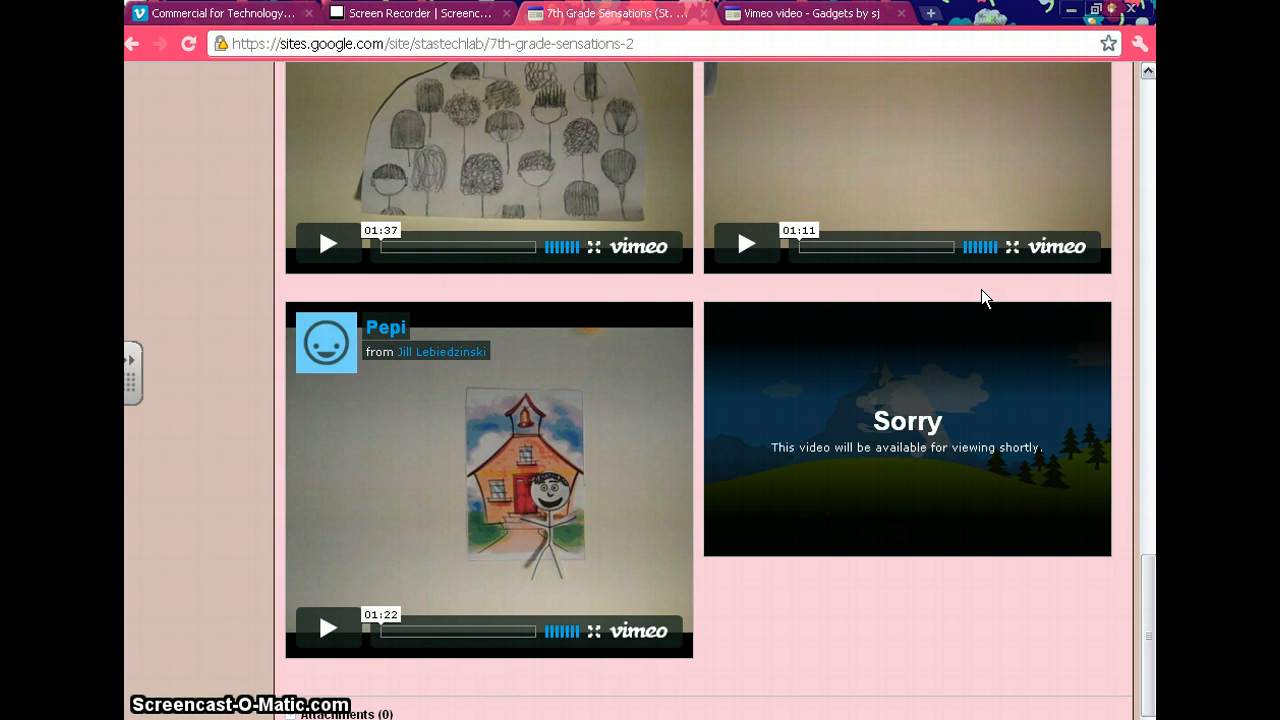
Open the 7th Grade Sensations page for editing.
{"action": "left_click", "coordinate": [1152, 92]}
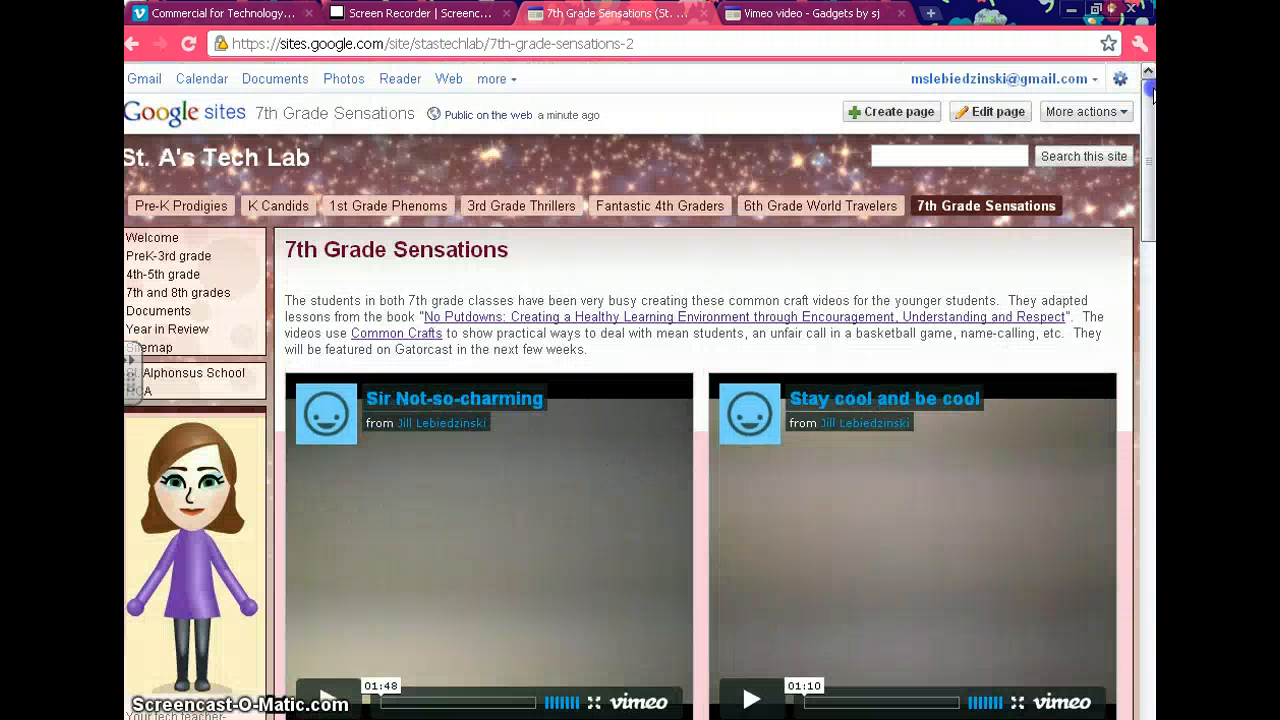
{"action": "left_click", "coordinate": [1000, 111]}
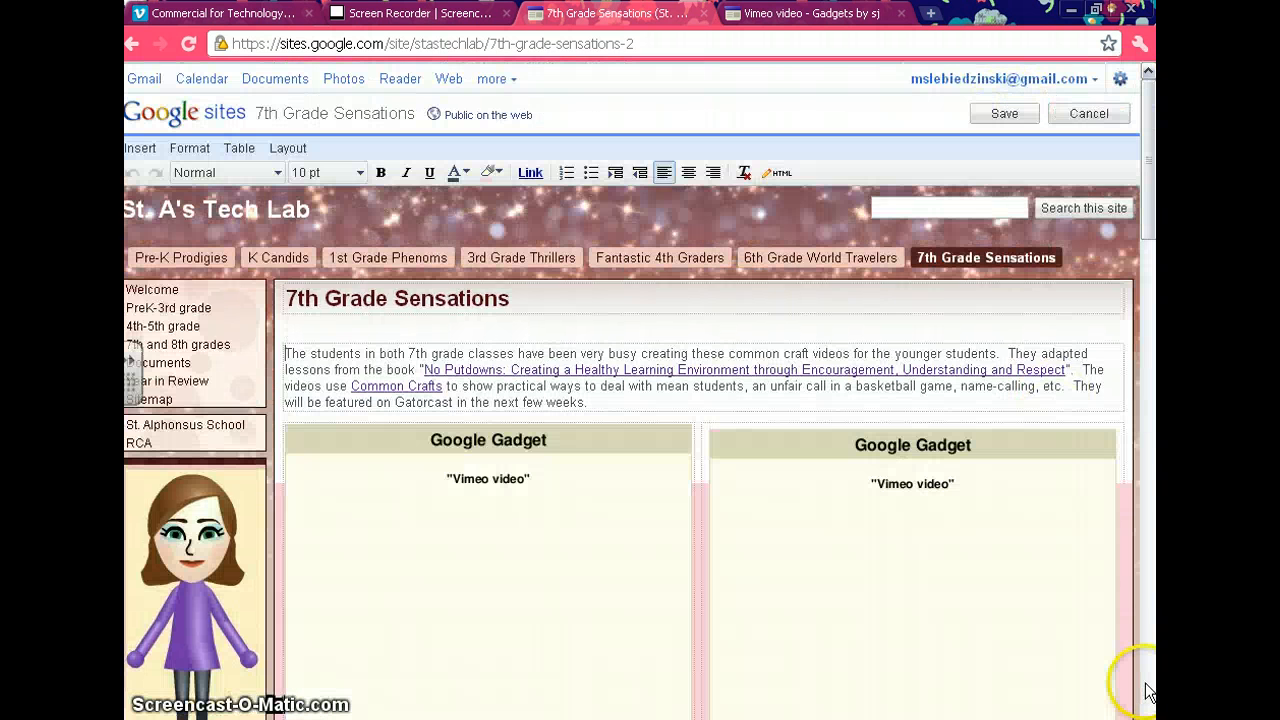
{"action": "left_click", "coordinate": [1148, 690]}
{"action": "left_click", "coordinate": [1148, 690]}
{"action": "left_click", "coordinate": [1148, 690]}
{"action": "left_click", "coordinate": [1148, 689]}
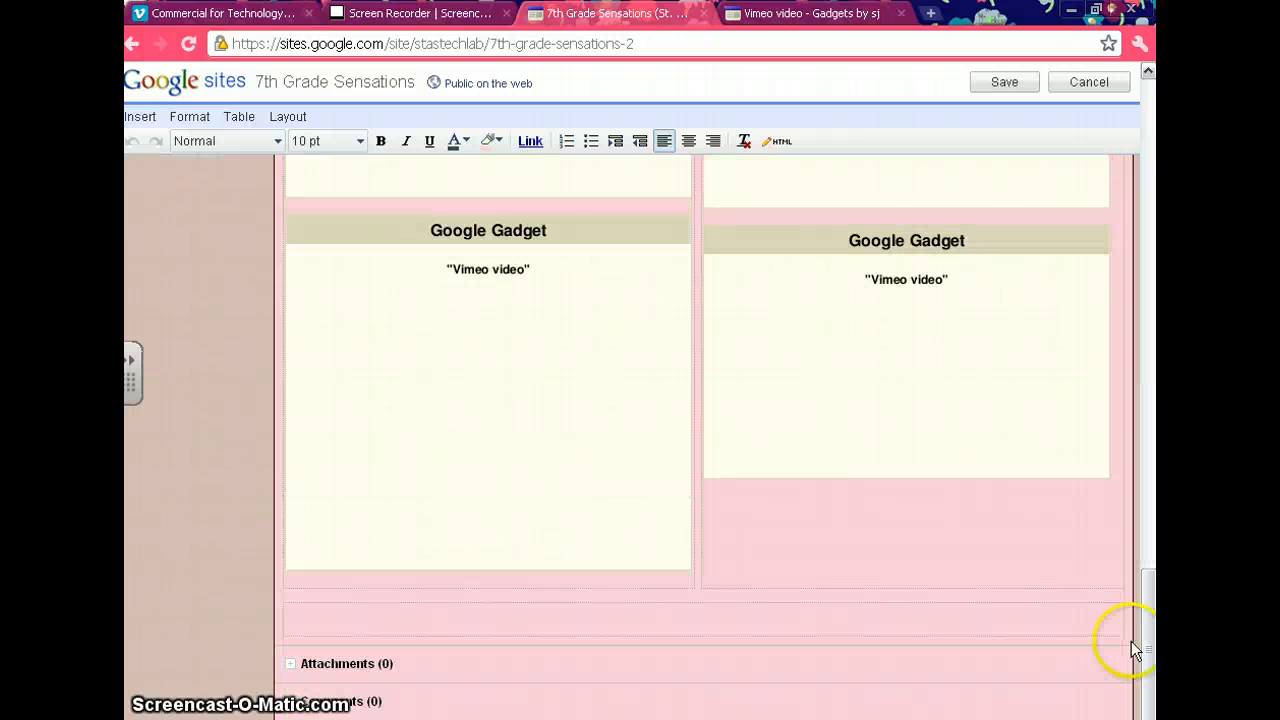
Set the height of the newly added Vimeo gadget to 400 pixels in its properties, preview it and apply the change.
{"action": "left_click", "coordinate": [890, 292]}
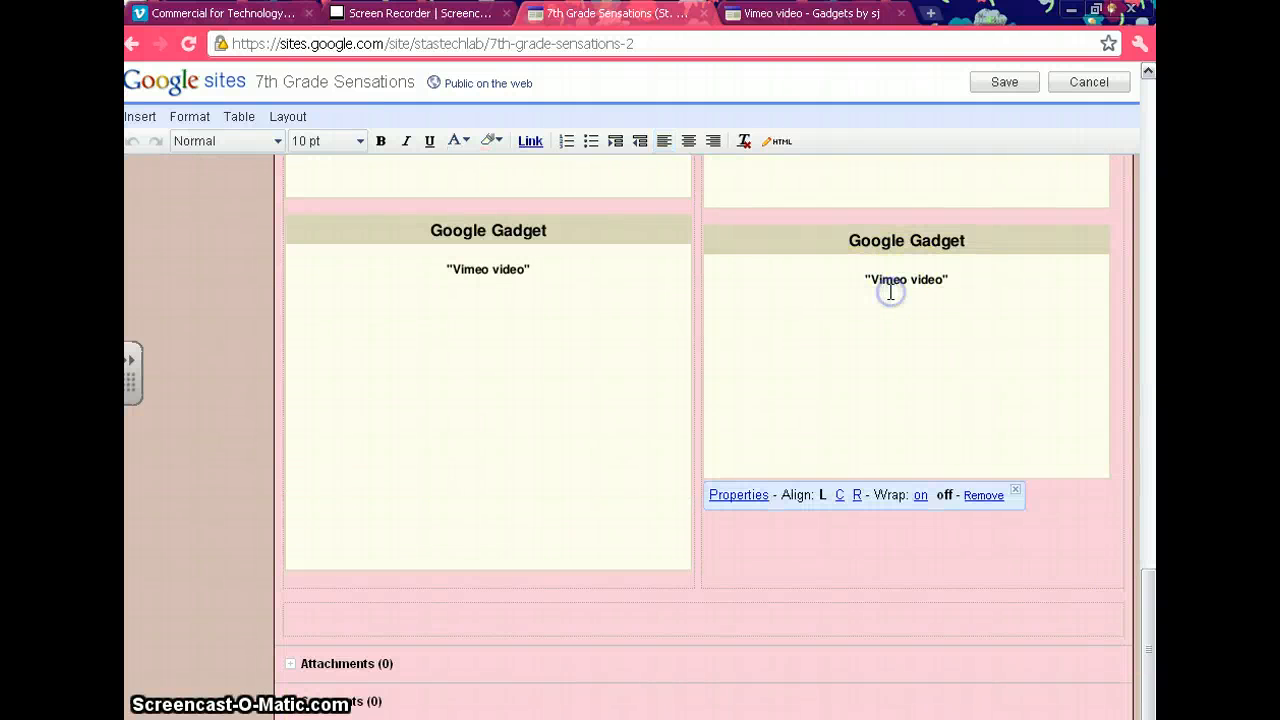
{"action": "left_click", "coordinate": [752, 496]}
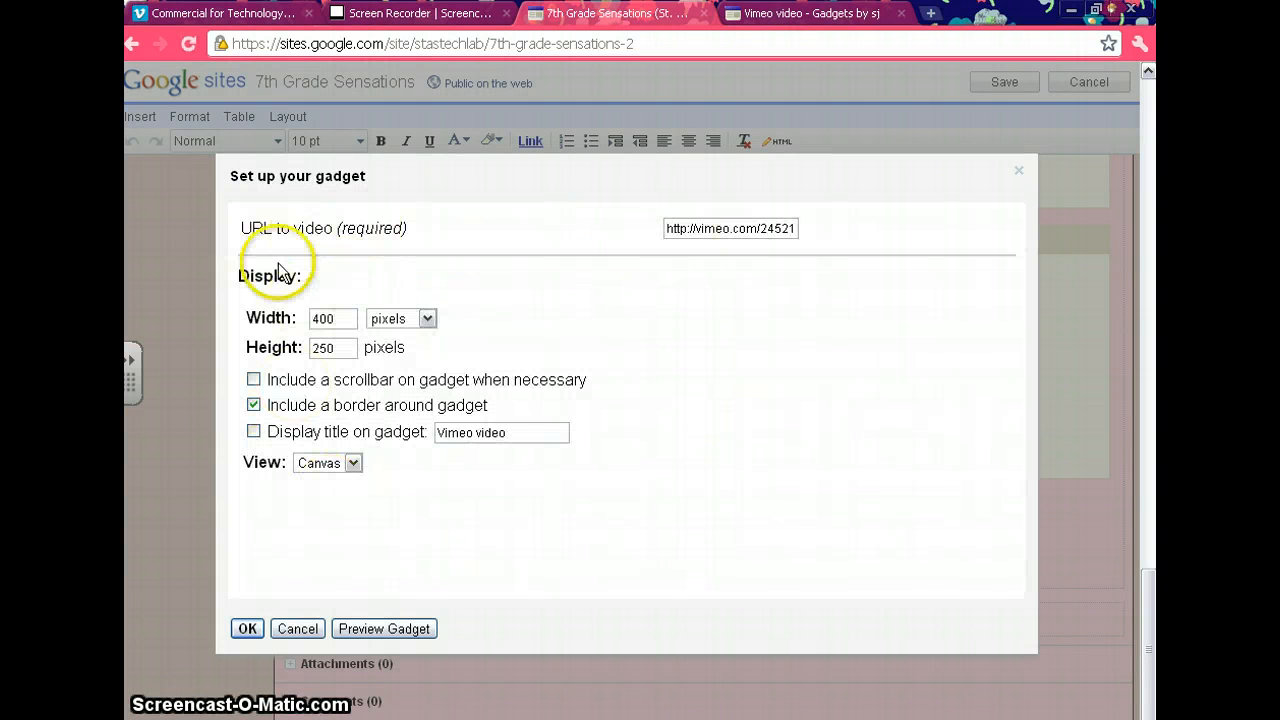
{"action": "double_click", "coordinate": [330, 347]}
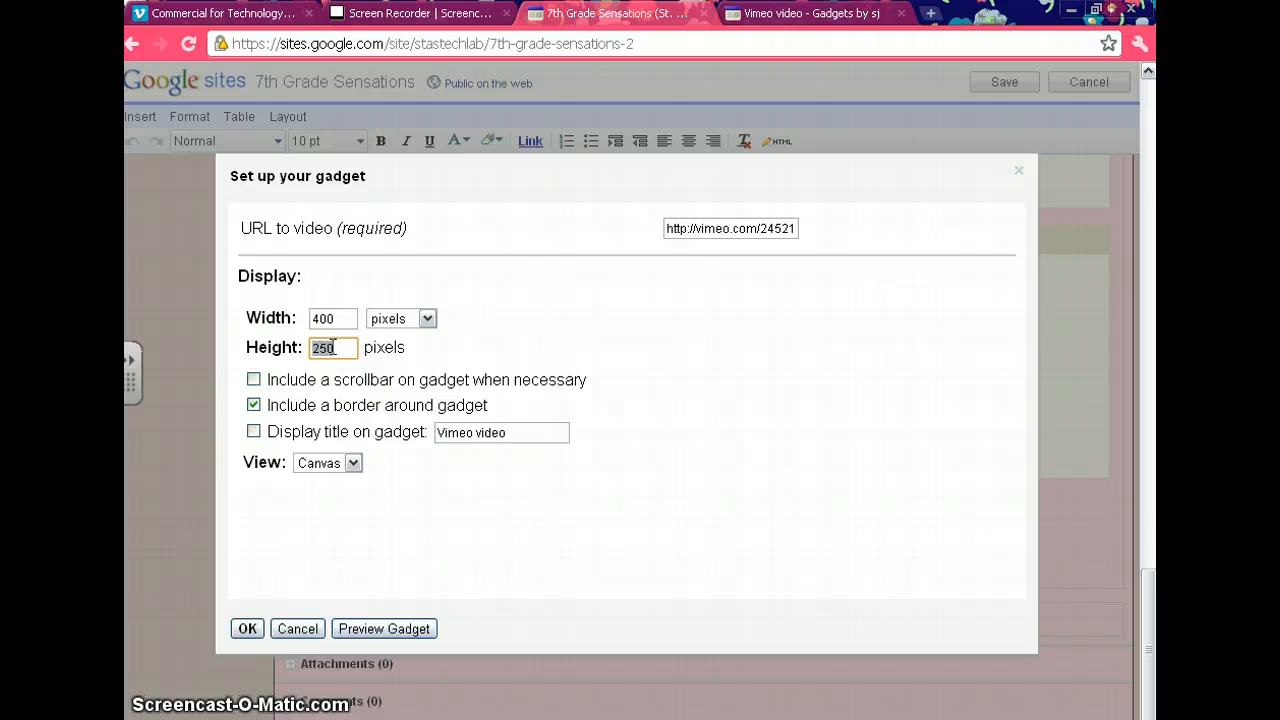
{"action": "type", "text": "400"}
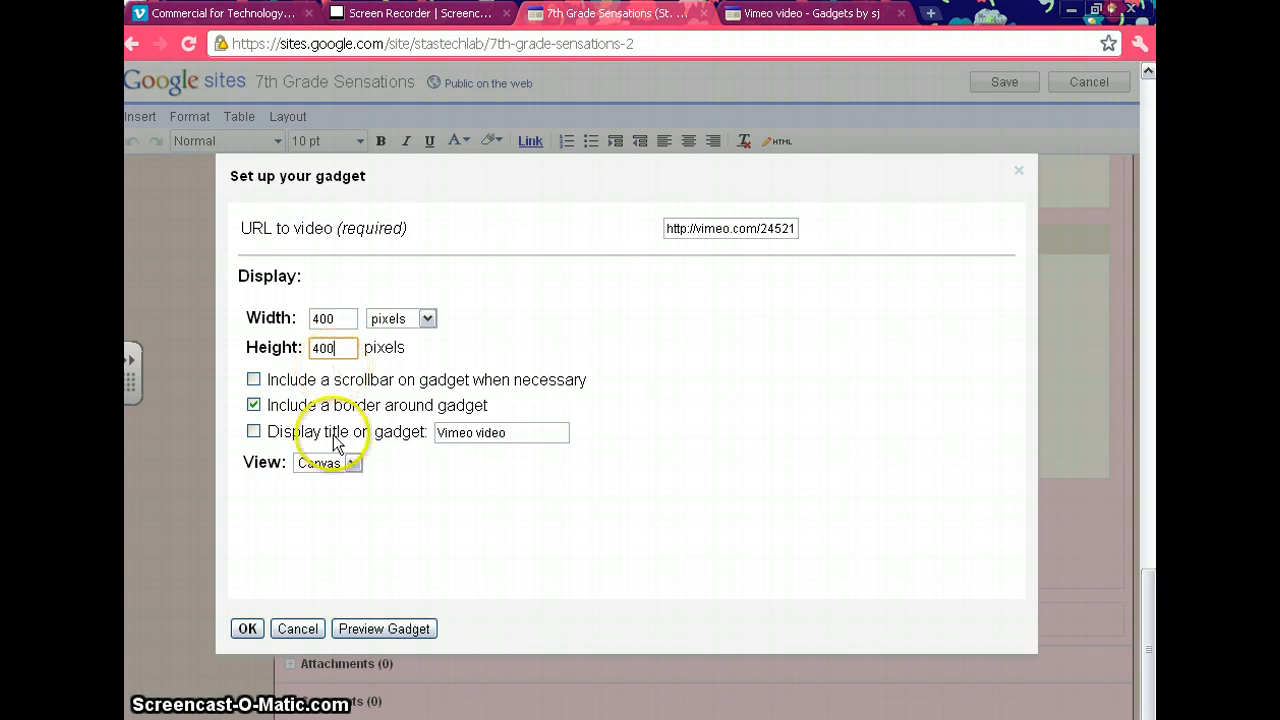
{"action": "left_click", "coordinate": [349, 624]}
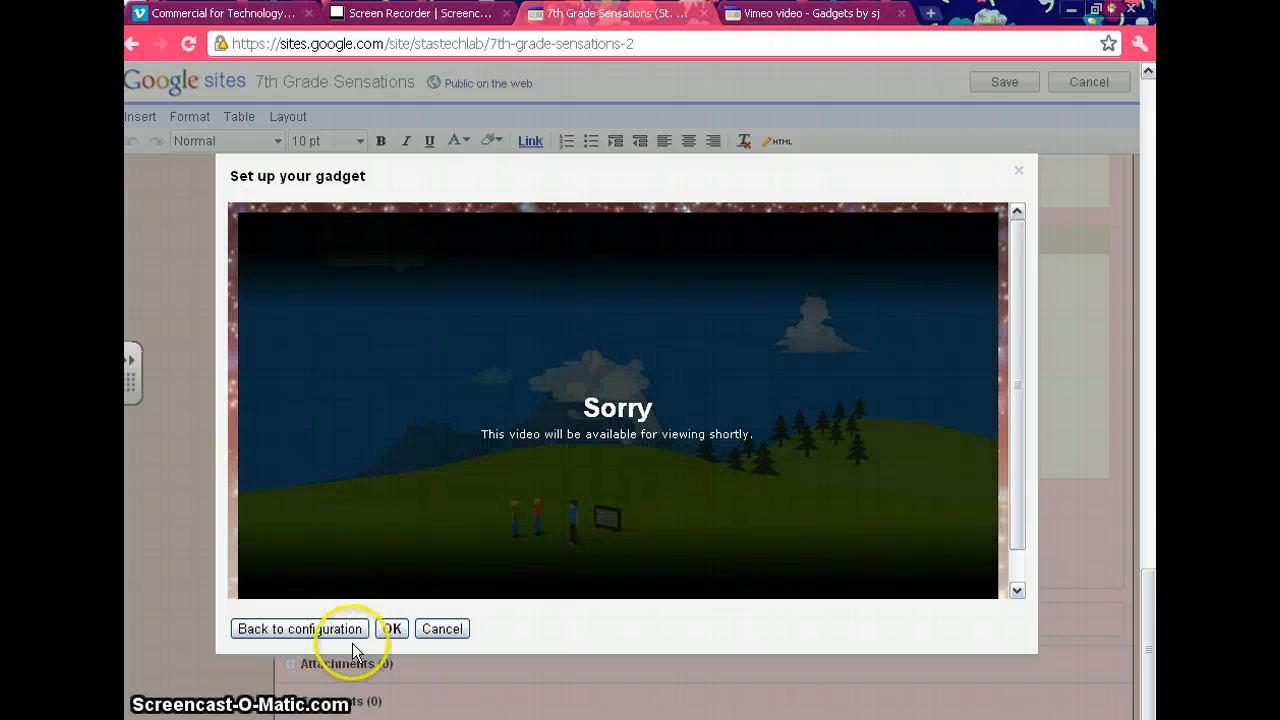
{"action": "left_click", "coordinate": [388, 634]}
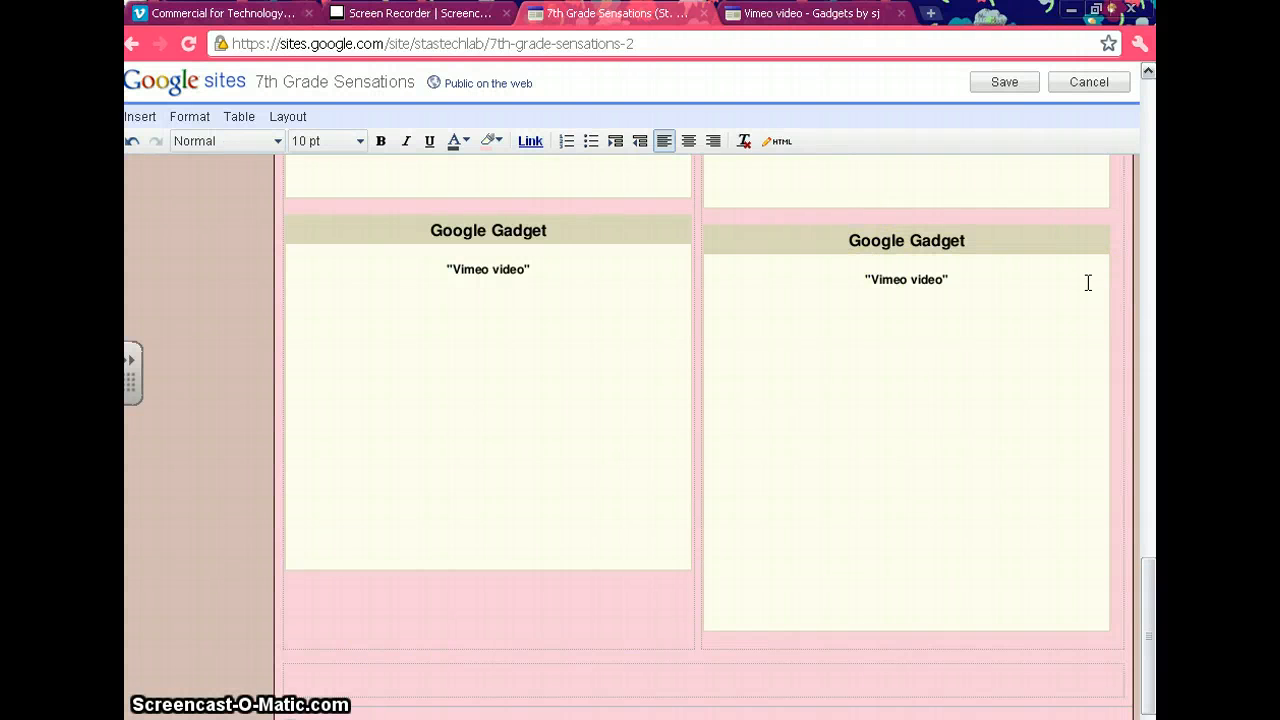
Reduce the newly added Vimeo gadget's height to 300 pixels and apply the change.
{"action": "left_click", "coordinate": [889, 311]}
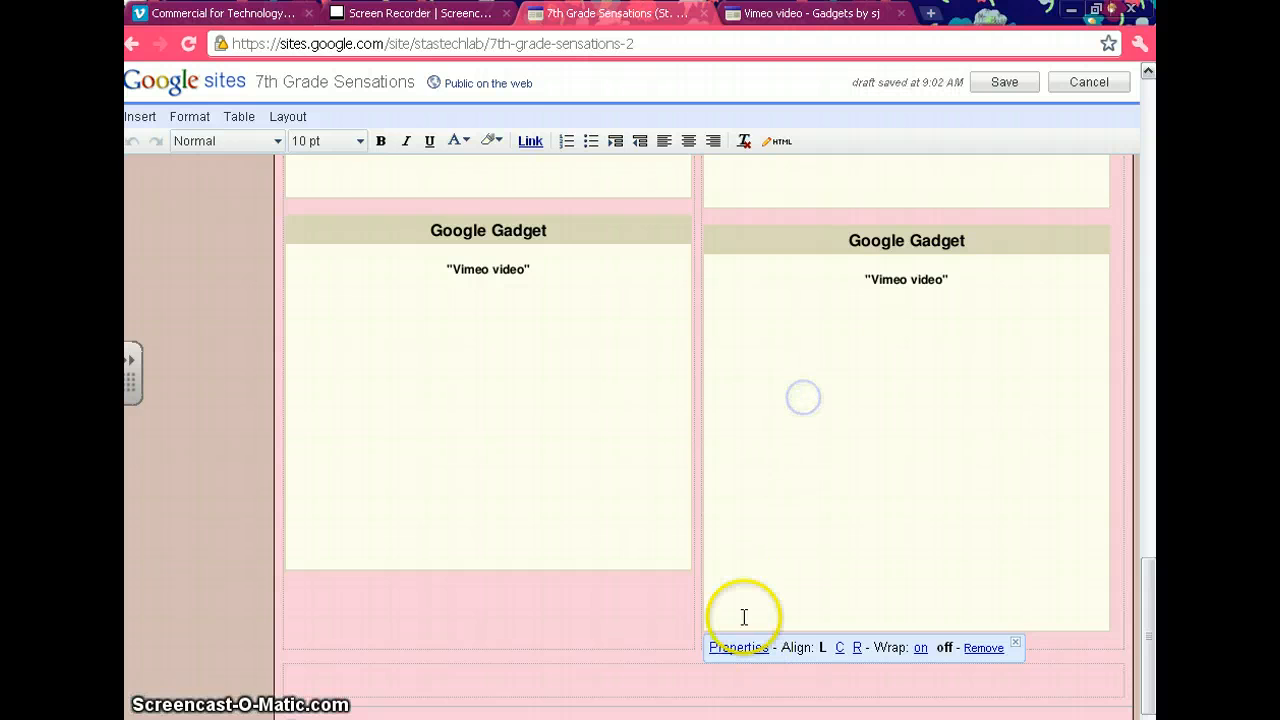
{"action": "left_click", "coordinate": [747, 649]}
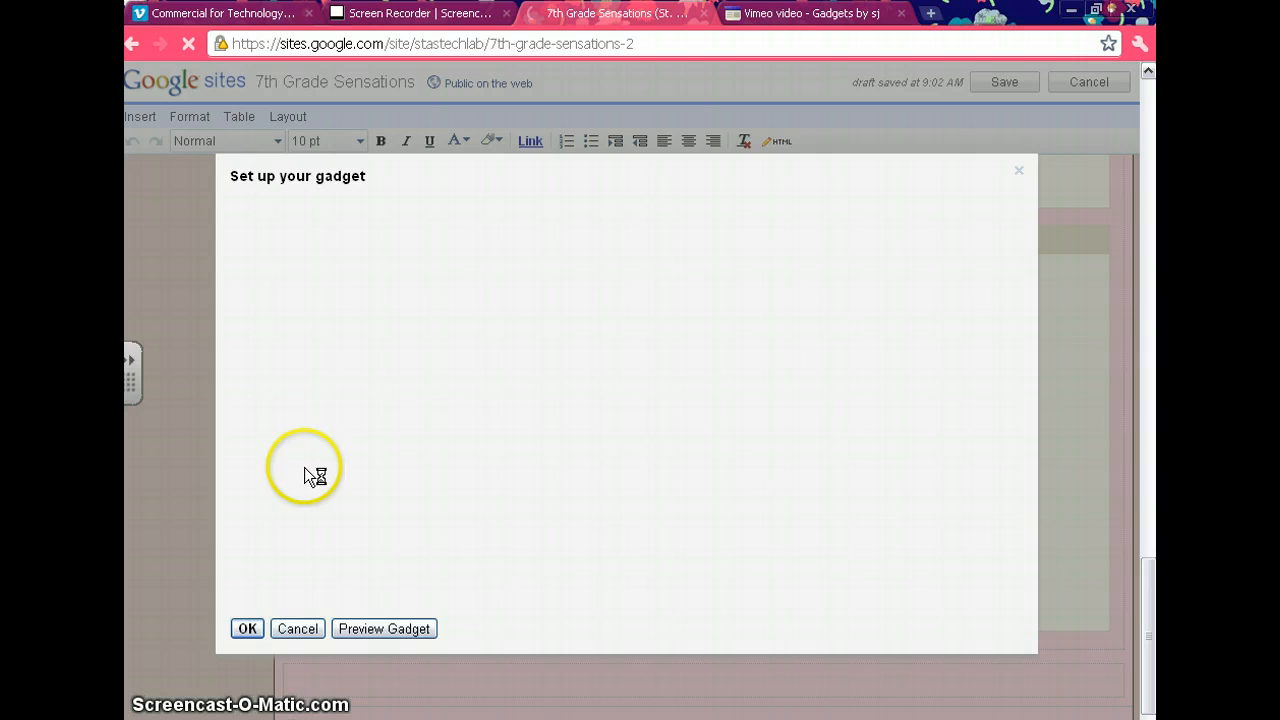
{"action": "double_click", "coordinate": [320, 345]}
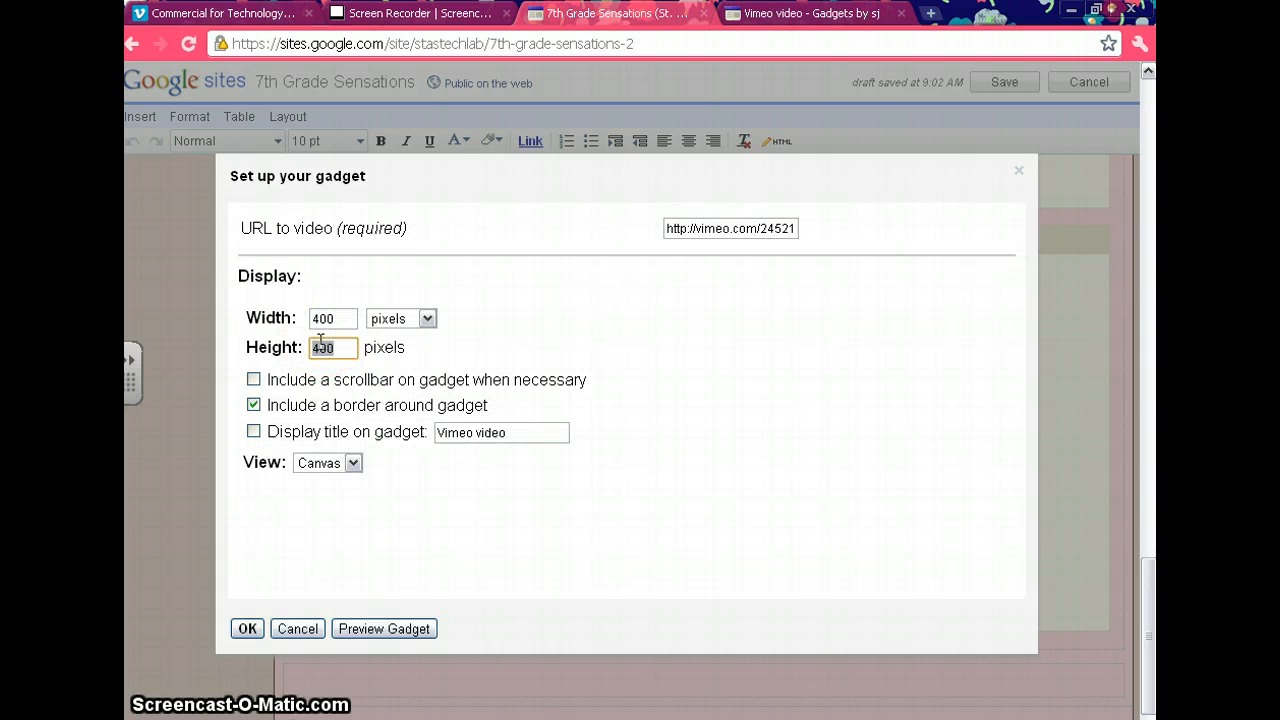
{"action": "type", "text": "300"}
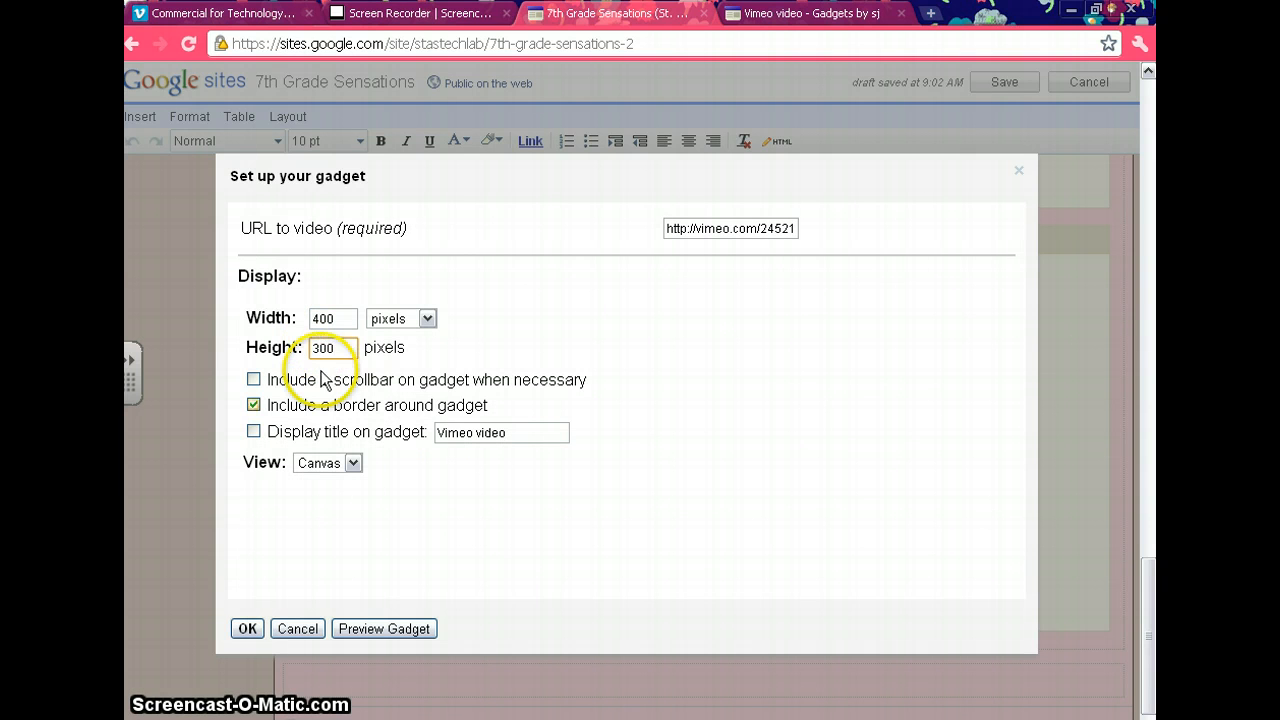
{"action": "left_click", "coordinate": [308, 634]}
{"action": "left_click", "coordinate": [247, 628]}
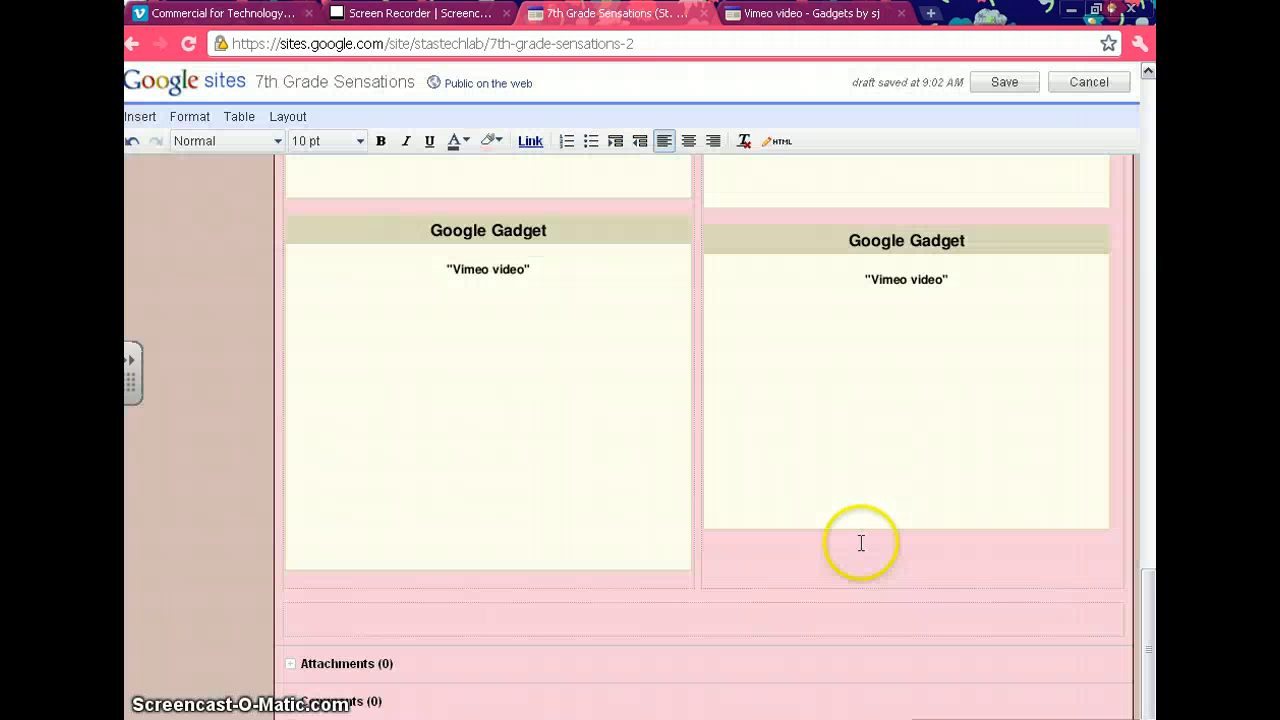
Set the newly added Vimeo gadget's height to 350 pixels, apply the change and save the page.
{"action": "left_click", "coordinate": [856, 414]}
{"action": "left_click", "coordinate": [742, 548]}
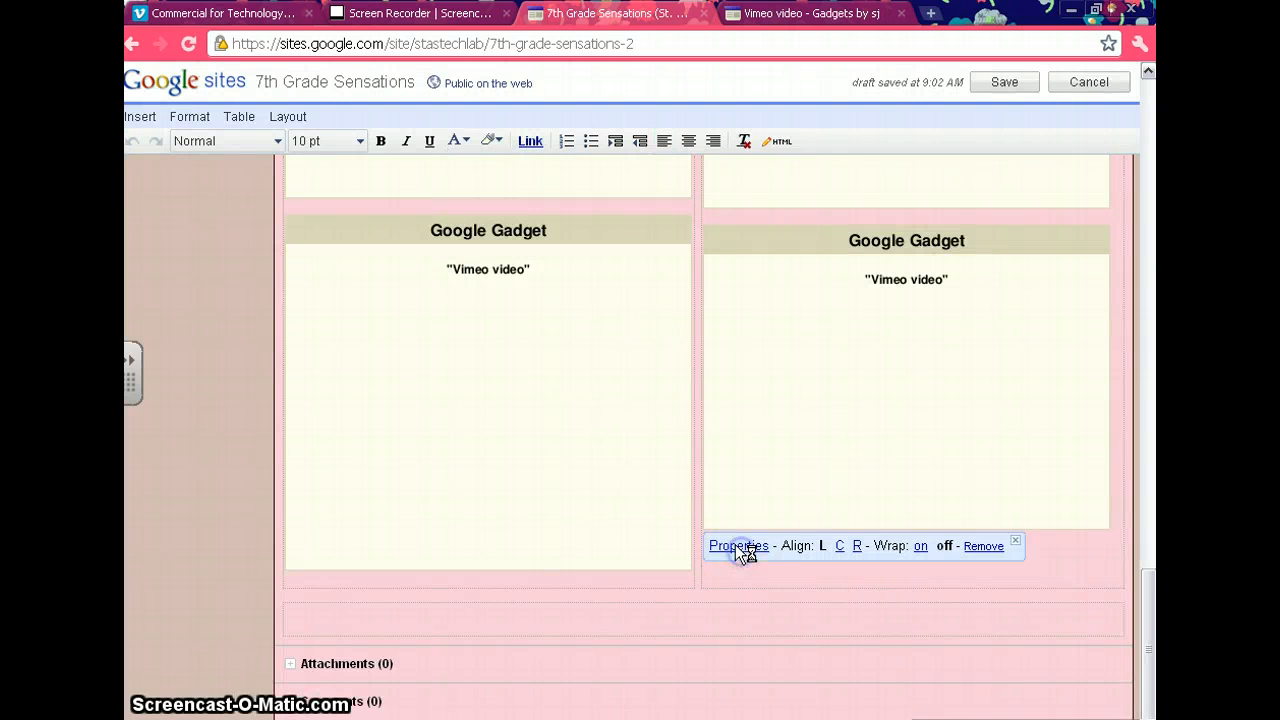
{"action": "left_click", "coordinate": [364, 386]}
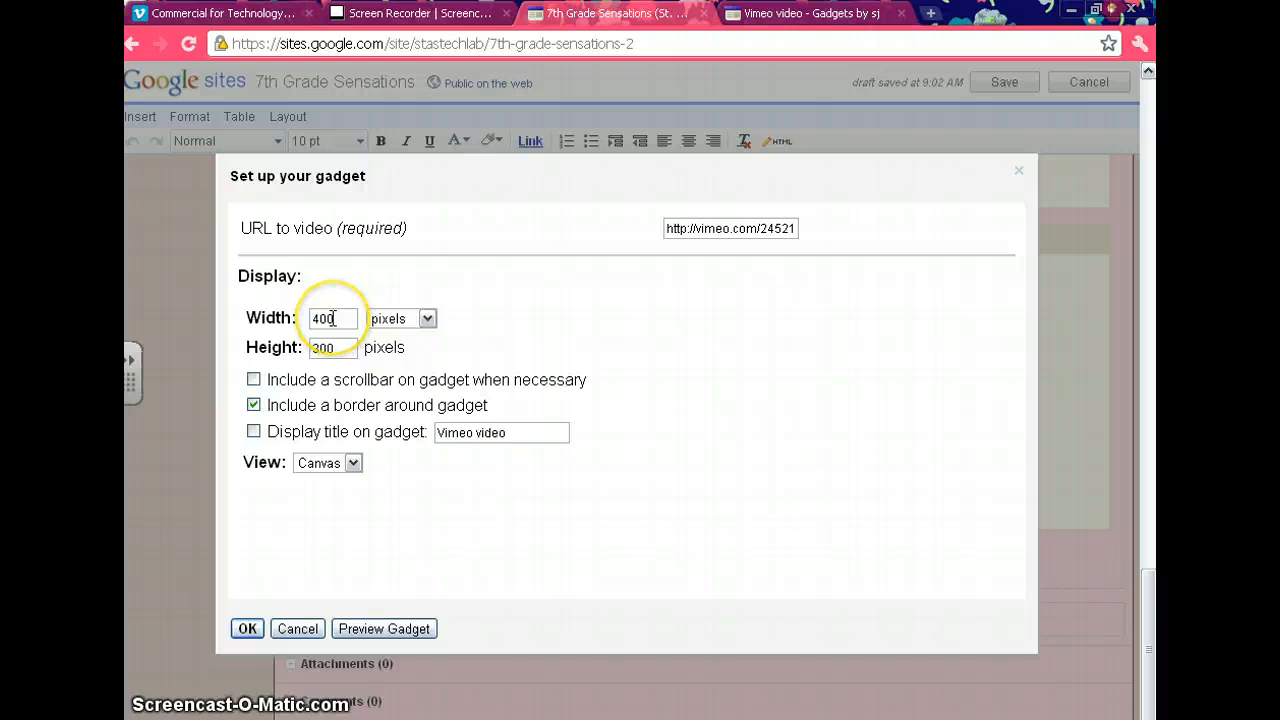
{"action": "double_click", "coordinate": [330, 347]}
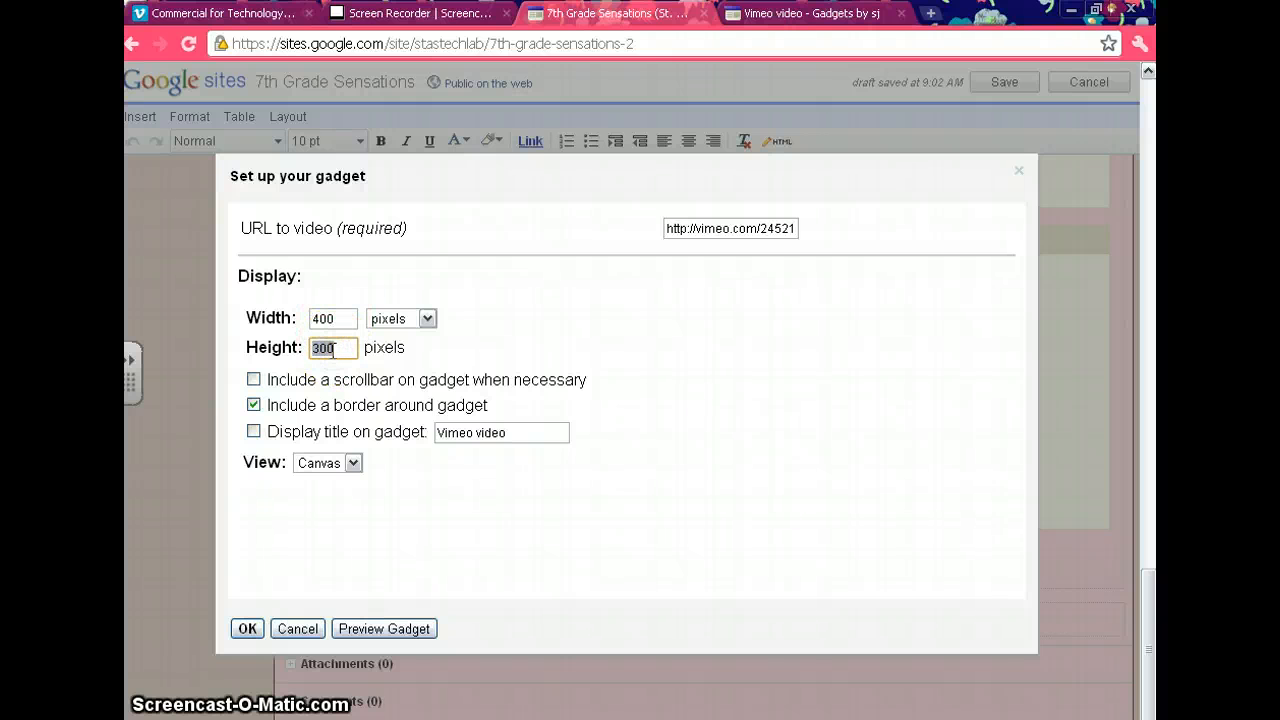
{"action": "type", "text": "35"}
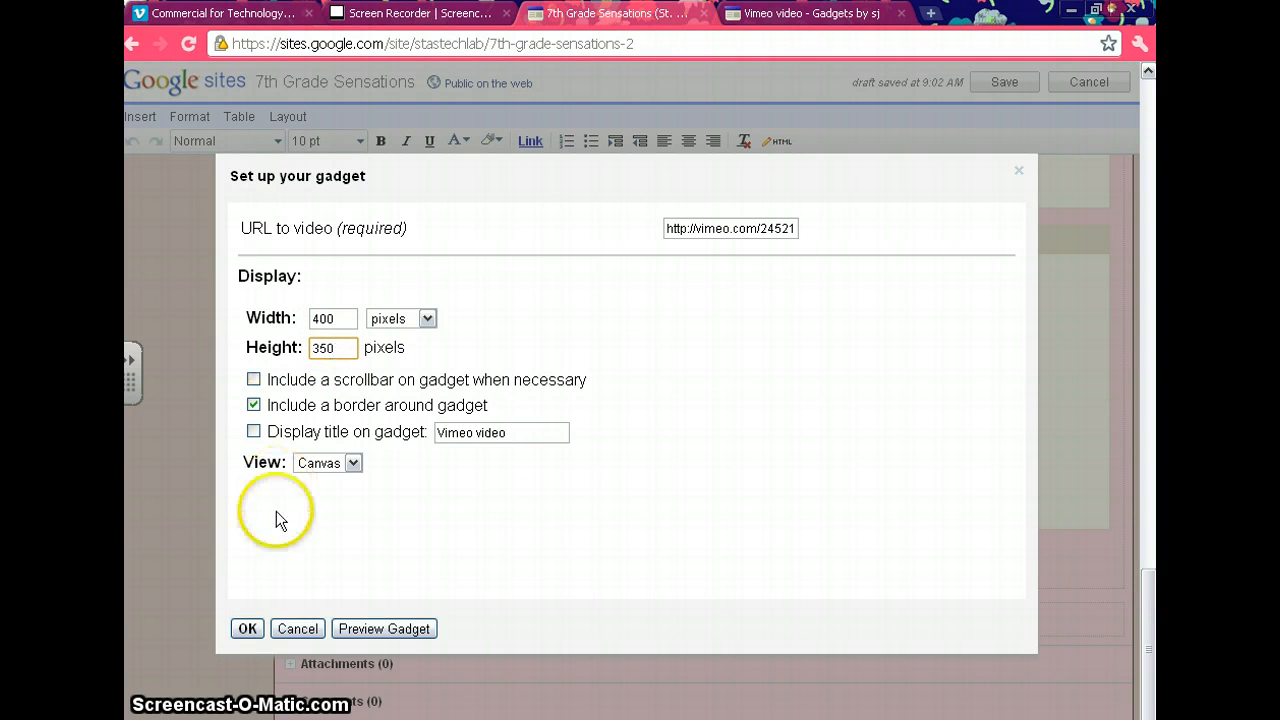
{"action": "left_click", "coordinate": [247, 628]}
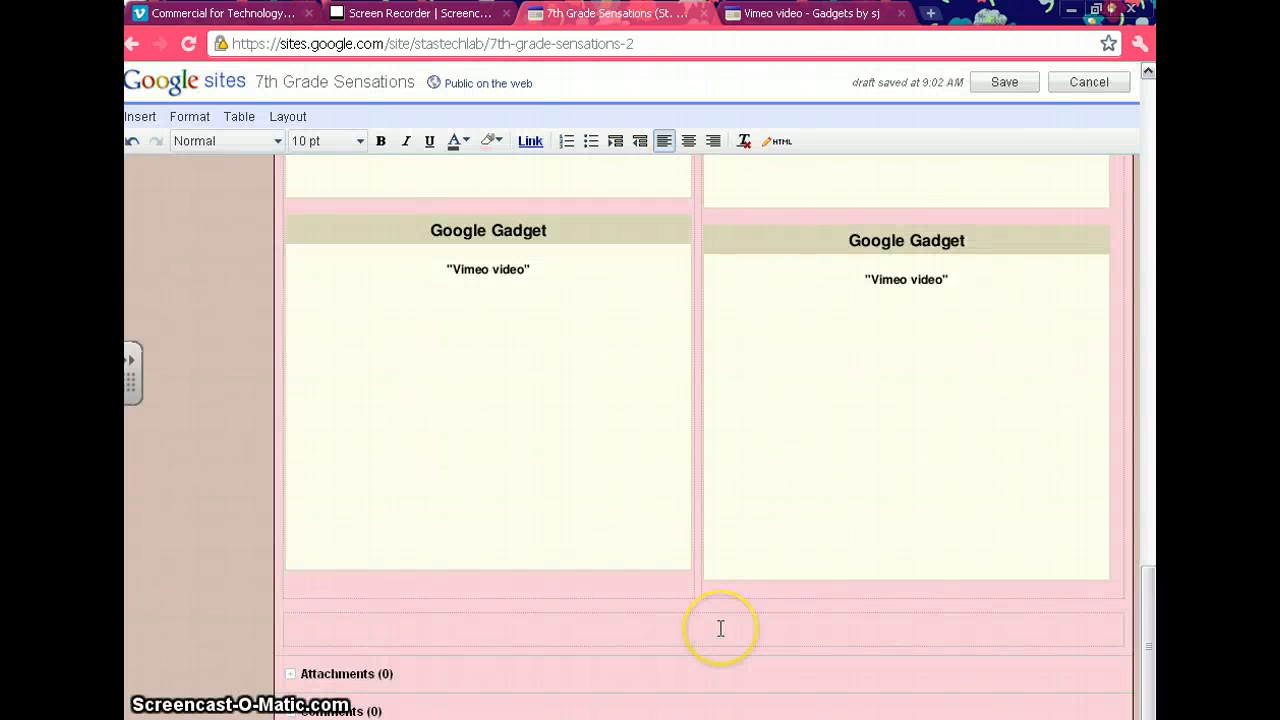
{"action": "left_click", "coordinate": [1020, 86]}
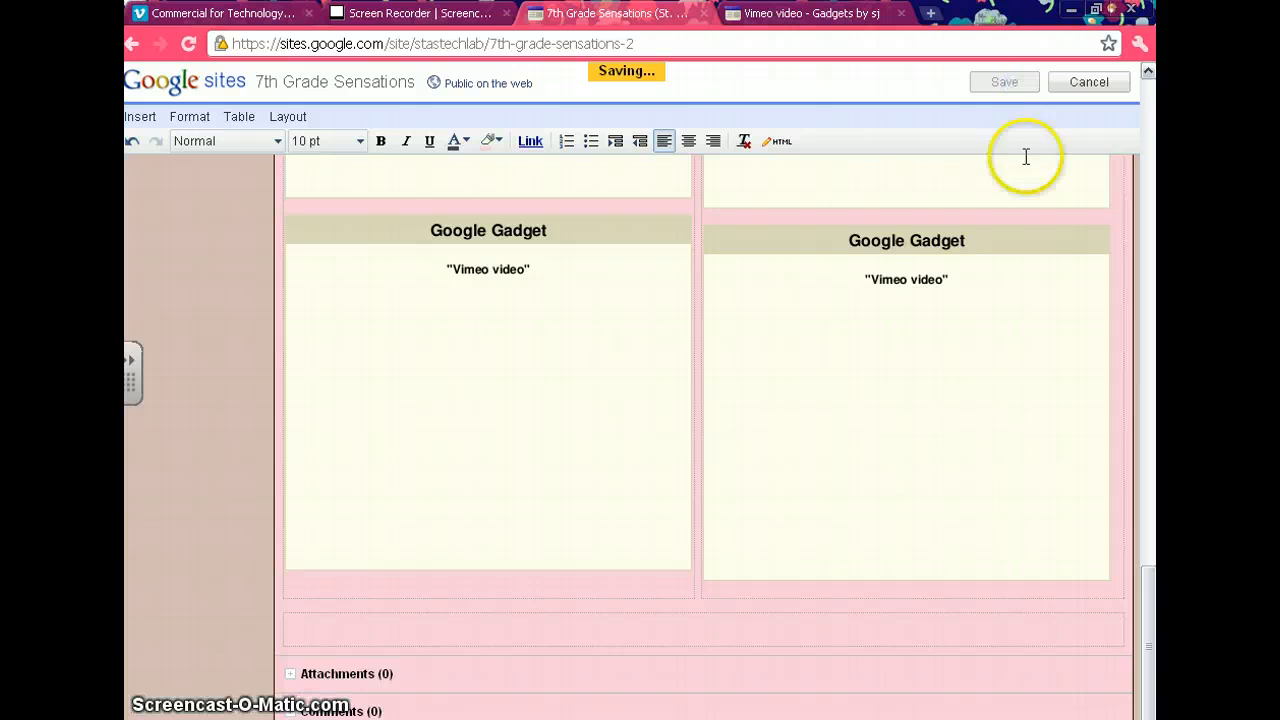